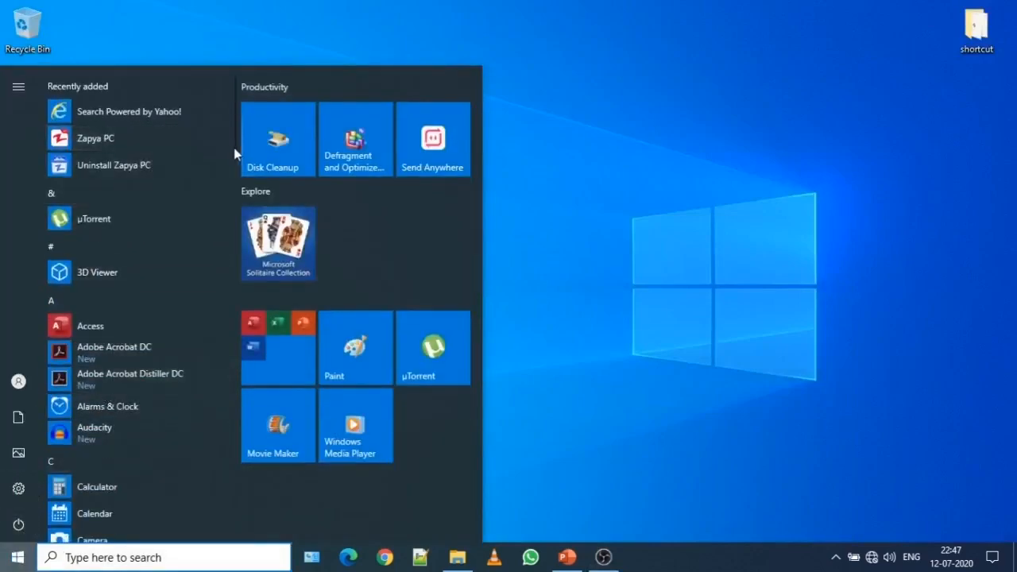
# Launch Pivot Animator from the installed programs and maximize its window.
pyautogui.moveTo(236, 148); pyautogui.dragTo(243, 394)
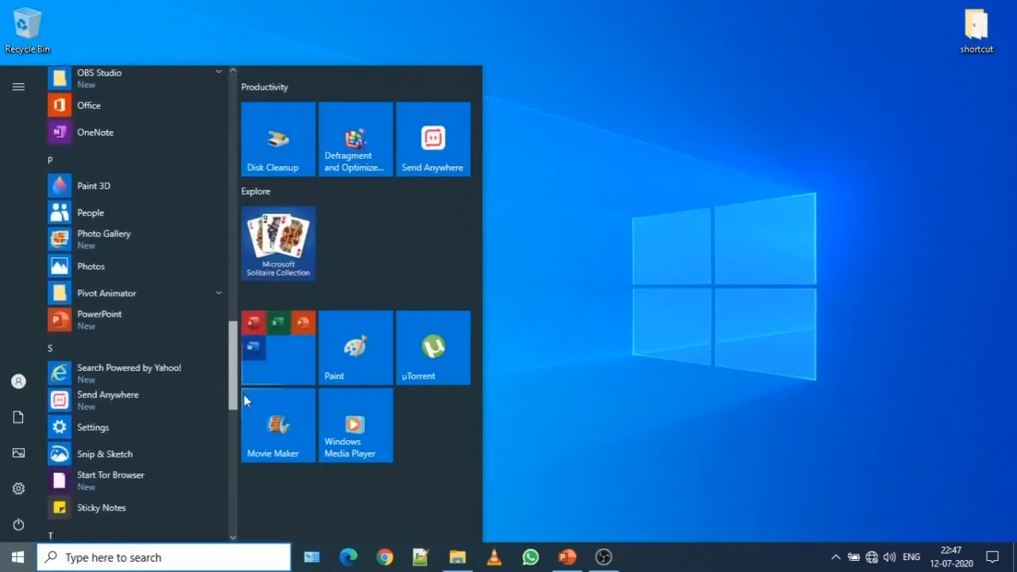
pyautogui.click(101, 286)
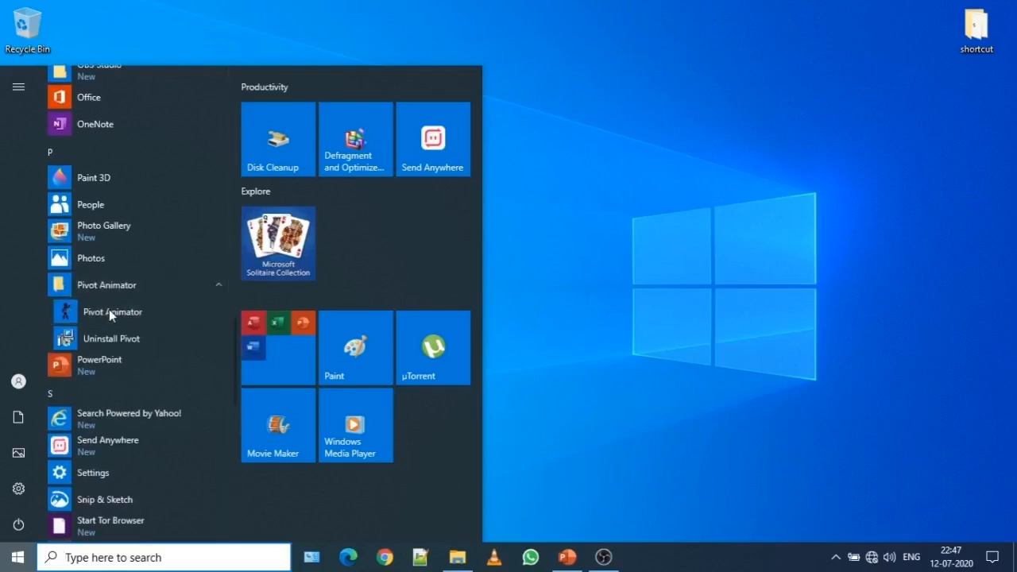
pyautogui.click(110, 313)
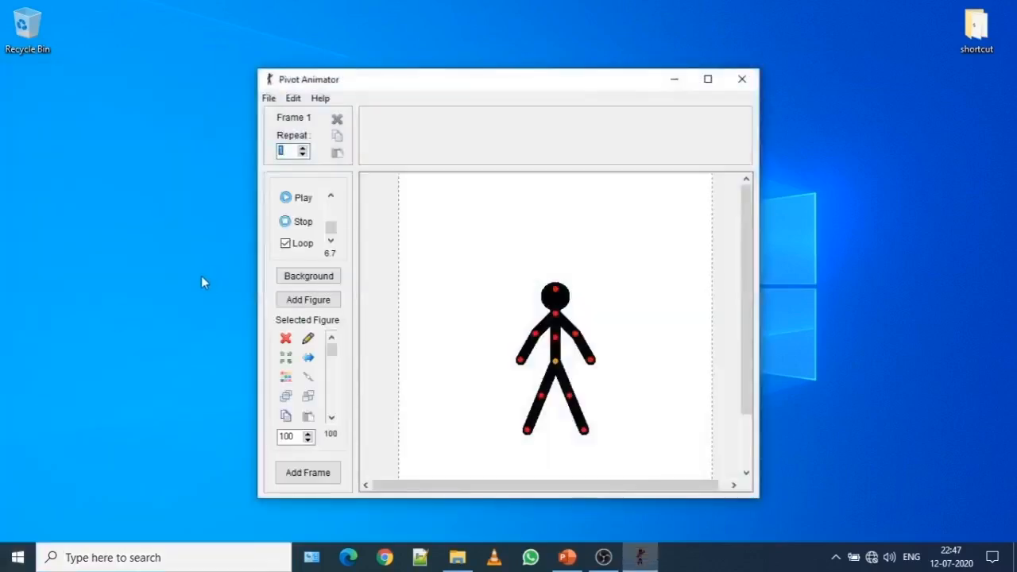
pyautogui.doubleClick(456, 83)
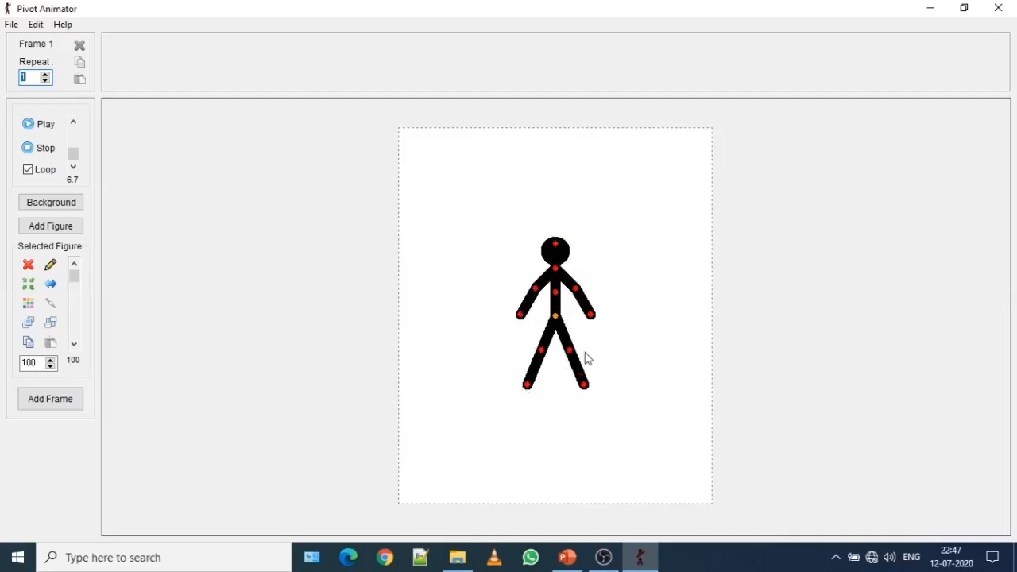
# Start creating a new figure type in an enlarged Stick Figure Builder and move the starting segment nearer the canvas centre.
pyautogui.click(12, 26)
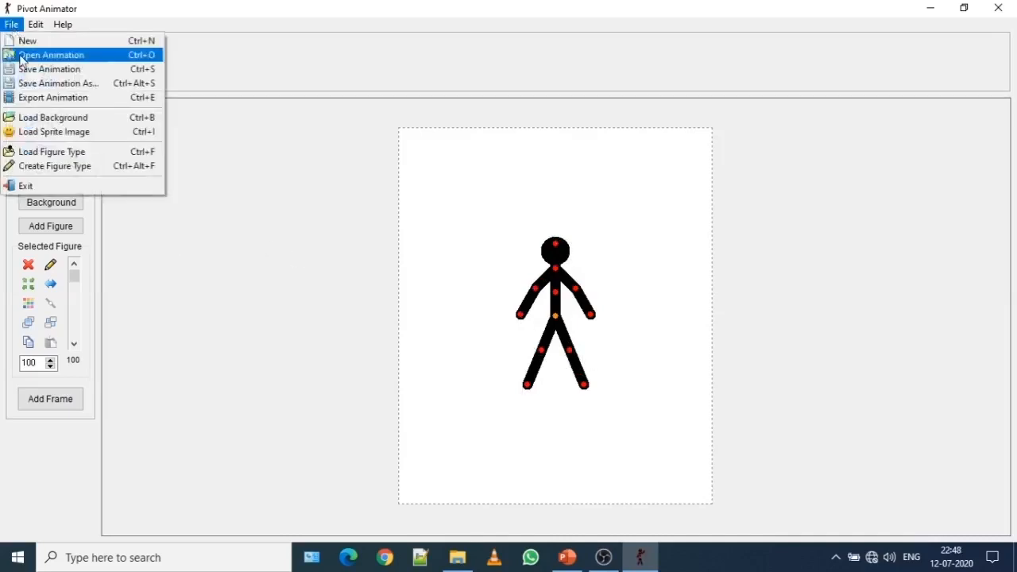
pyautogui.click(45, 169)
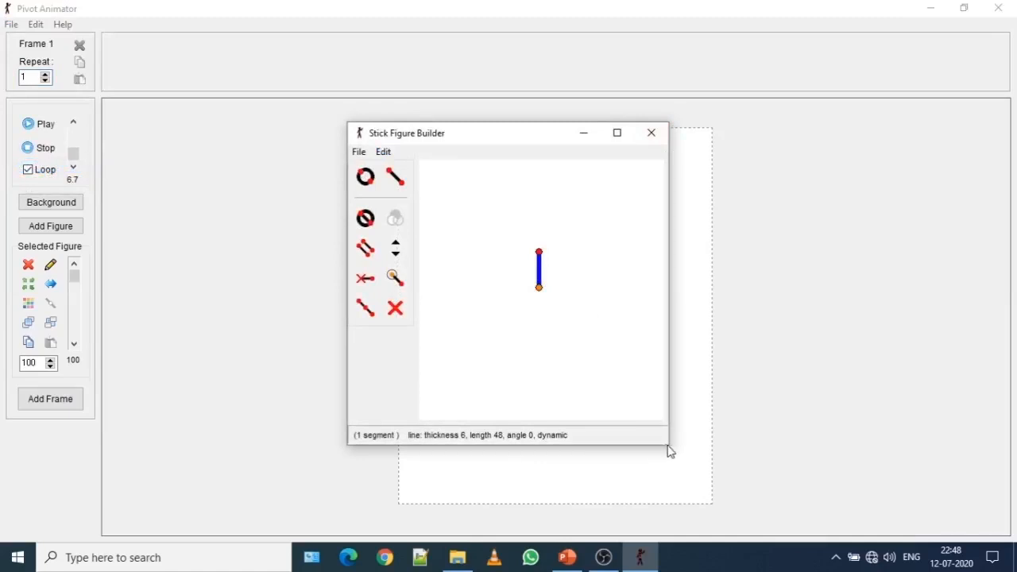
pyautogui.moveTo(668, 445); pyautogui.dragTo(866, 515)
pyautogui.moveTo(586, 136); pyautogui.dragTo(456, 72)
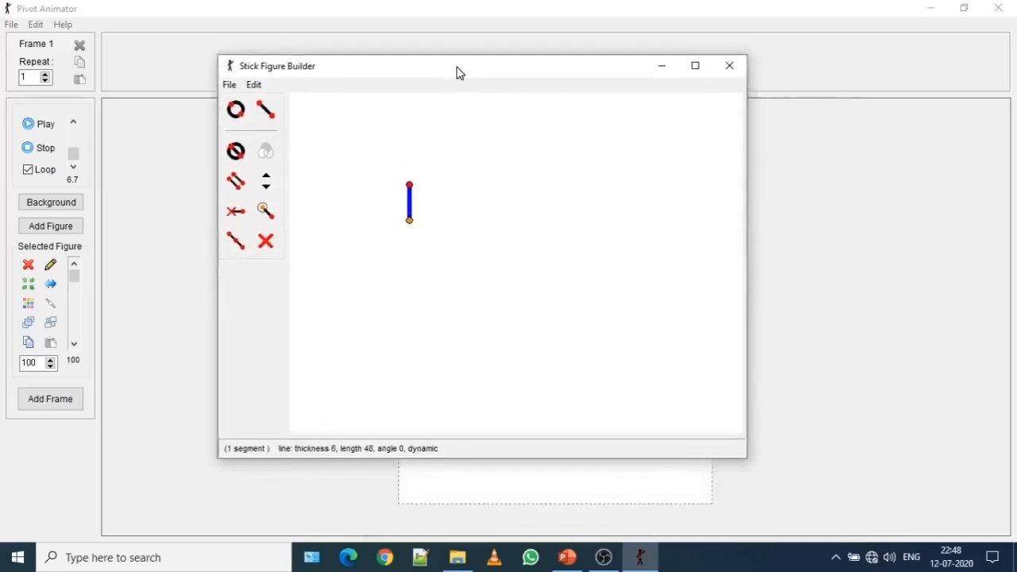
pyautogui.moveTo(411, 223); pyautogui.dragTo(482, 246)
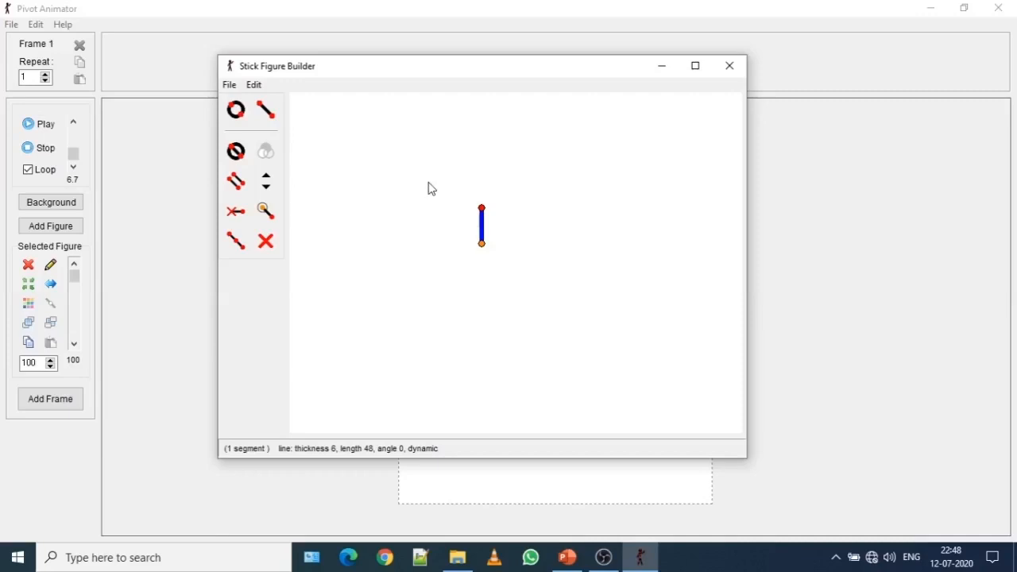
# Attach a circle head about 45 long to the starting segment's upper end and a vertical torso line about 51 long to its lower end.
pyautogui.click(237, 111)
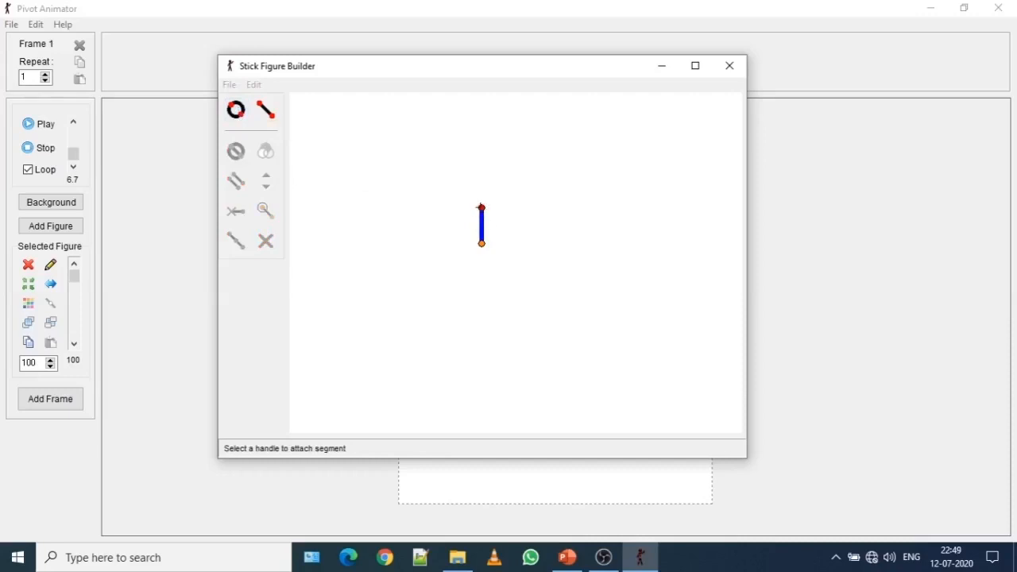
pyautogui.moveTo(481, 208); pyautogui.dragTo(480, 174)
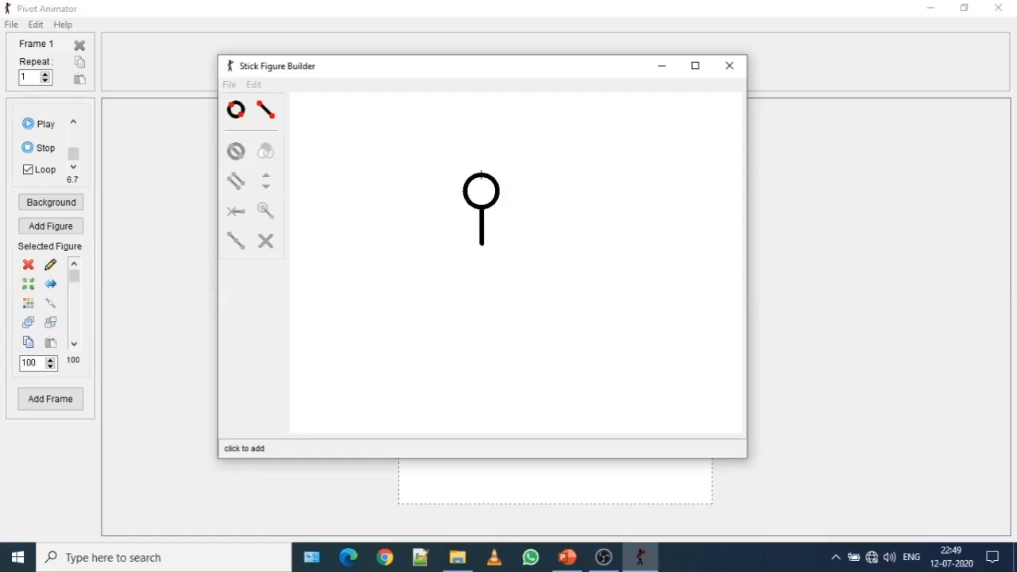
pyautogui.click(481, 173)
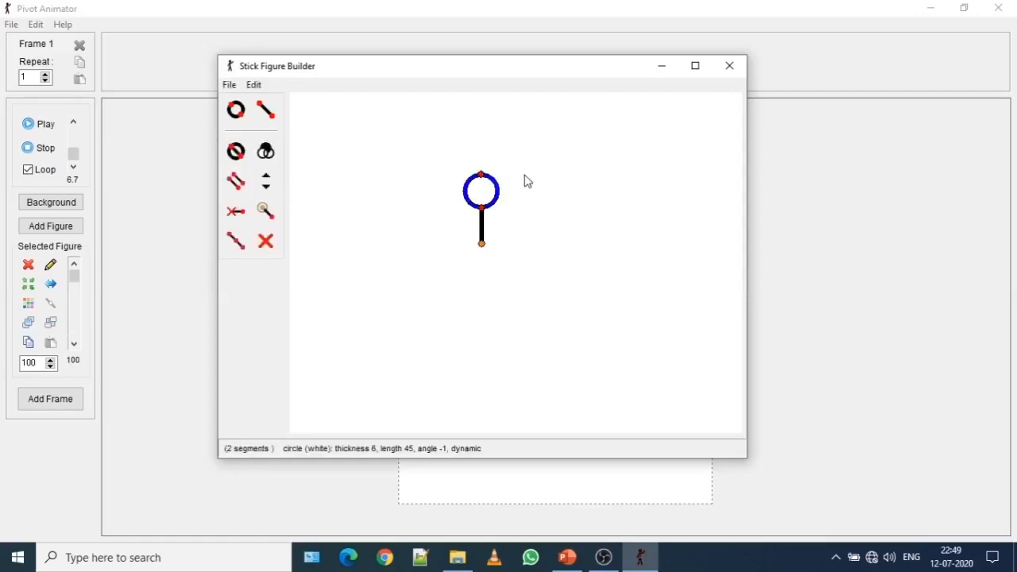
pyautogui.click(269, 115)
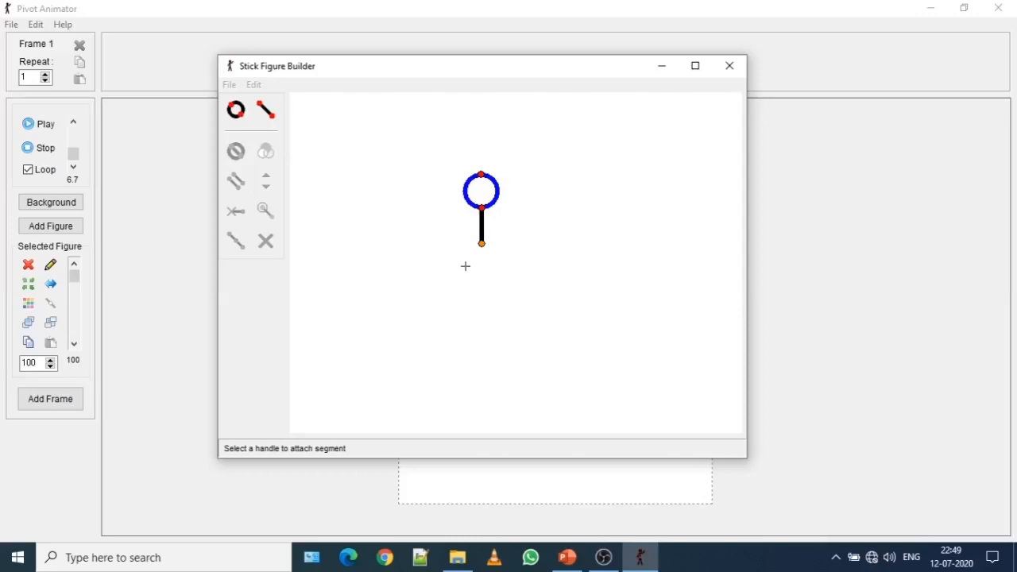
pyautogui.click(480, 244)
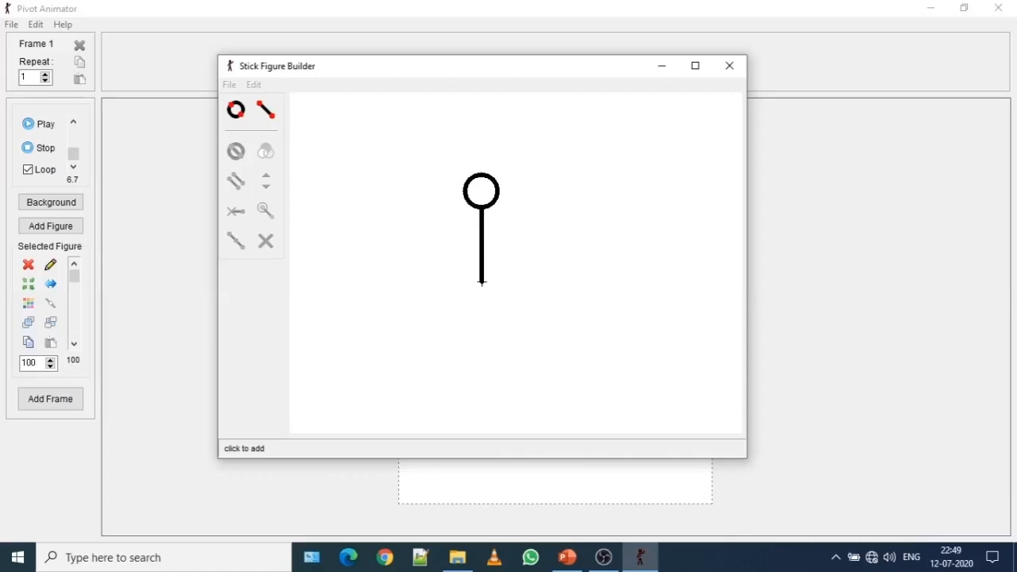
pyautogui.click(481, 282)
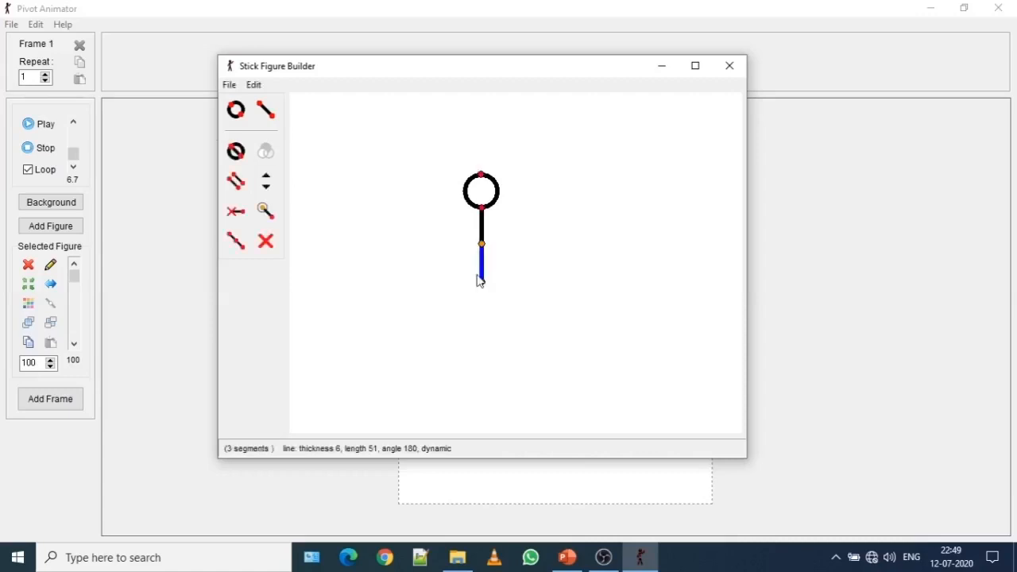
# Build the left leg from the torso's lower end with a slanted thigh about 77 long, a vertical shin and a foot about 14 long.
pyautogui.click(269, 120)
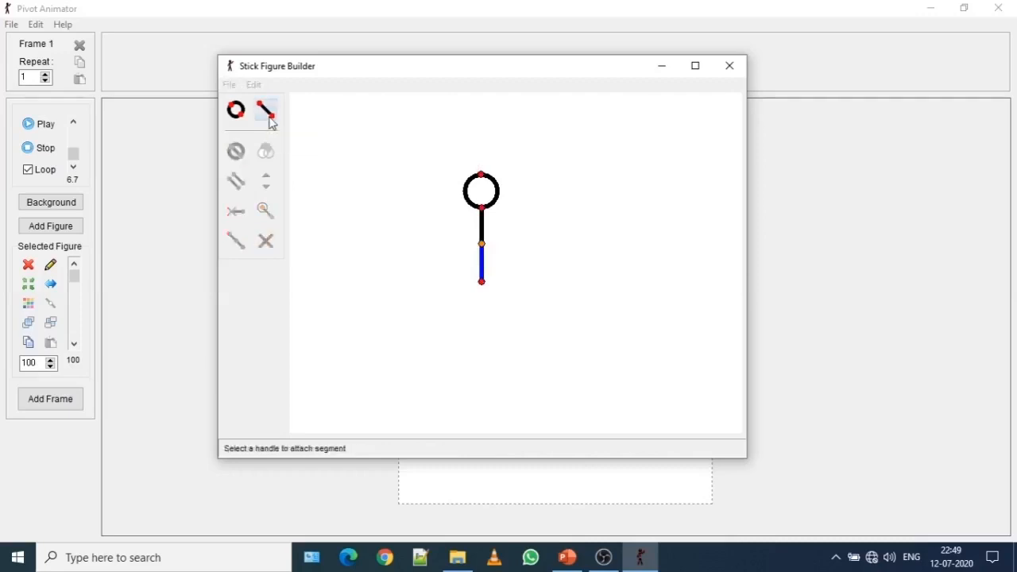
pyautogui.click(481, 282)
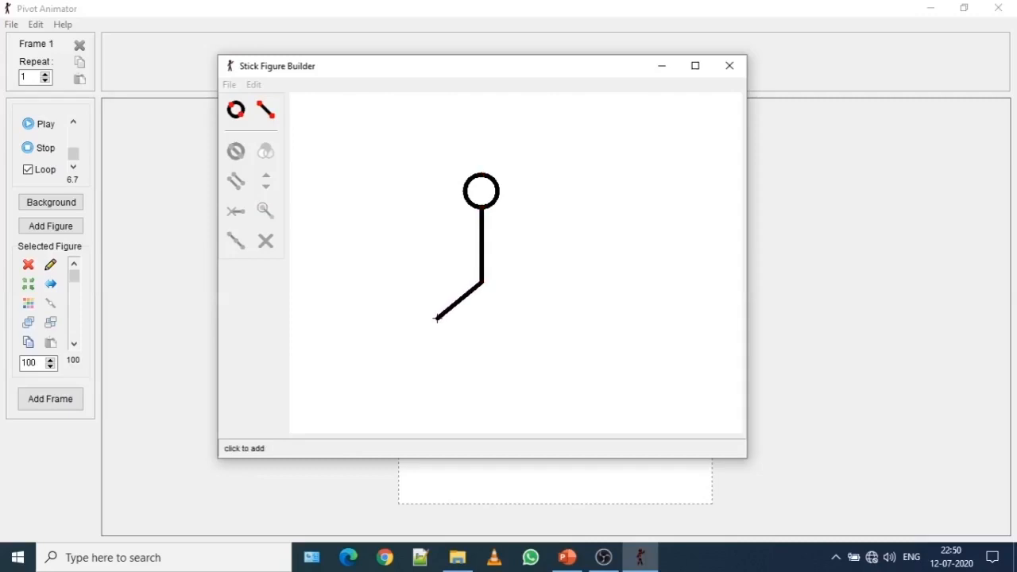
pyautogui.click(436, 318)
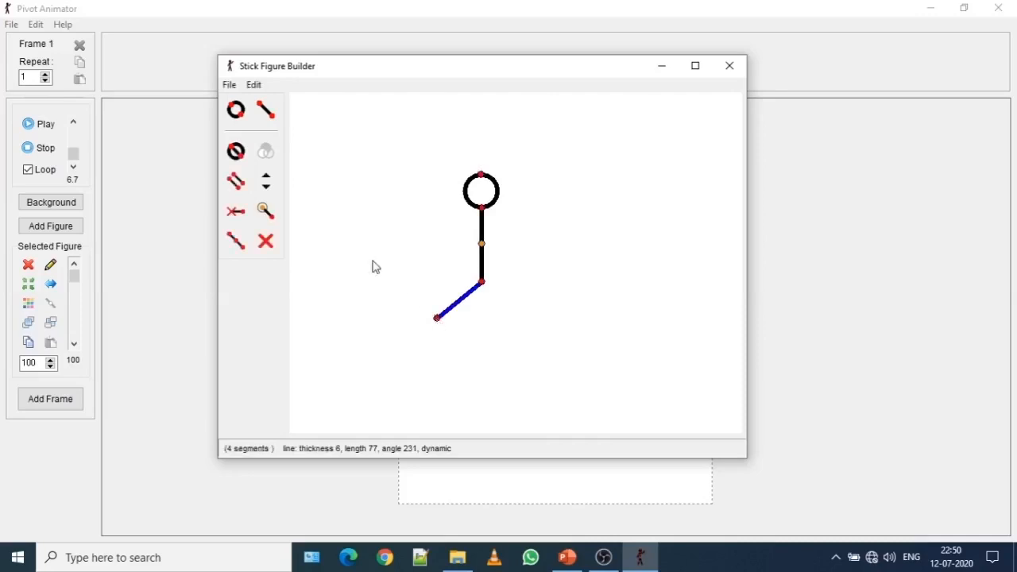
pyautogui.click(267, 114)
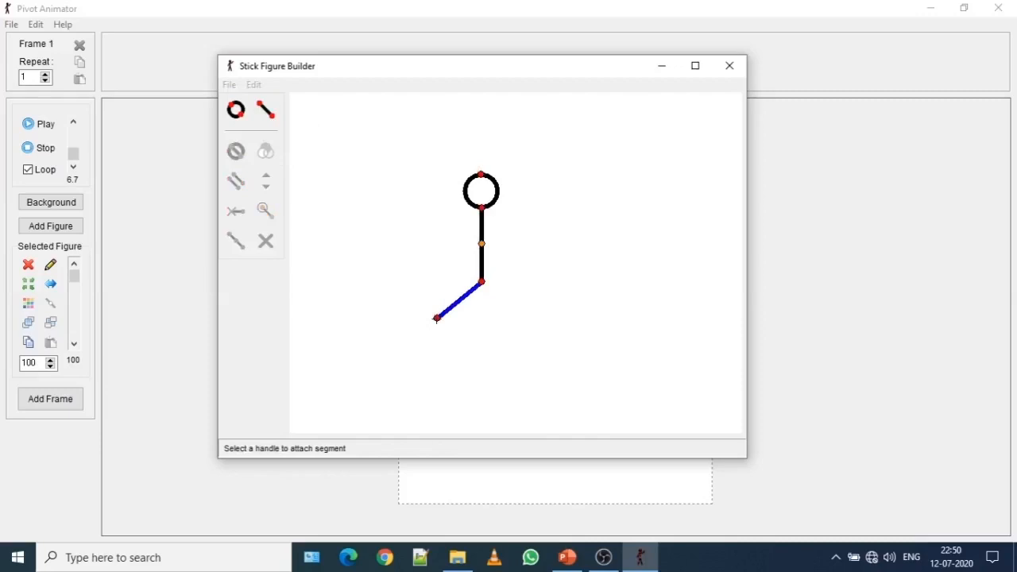
pyautogui.click(437, 319)
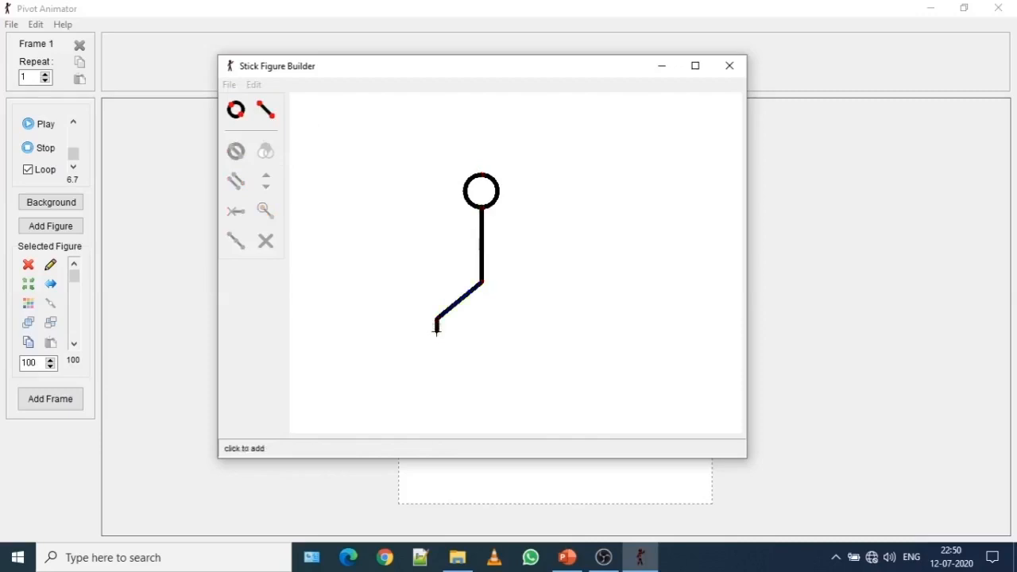
pyautogui.click(437, 376)
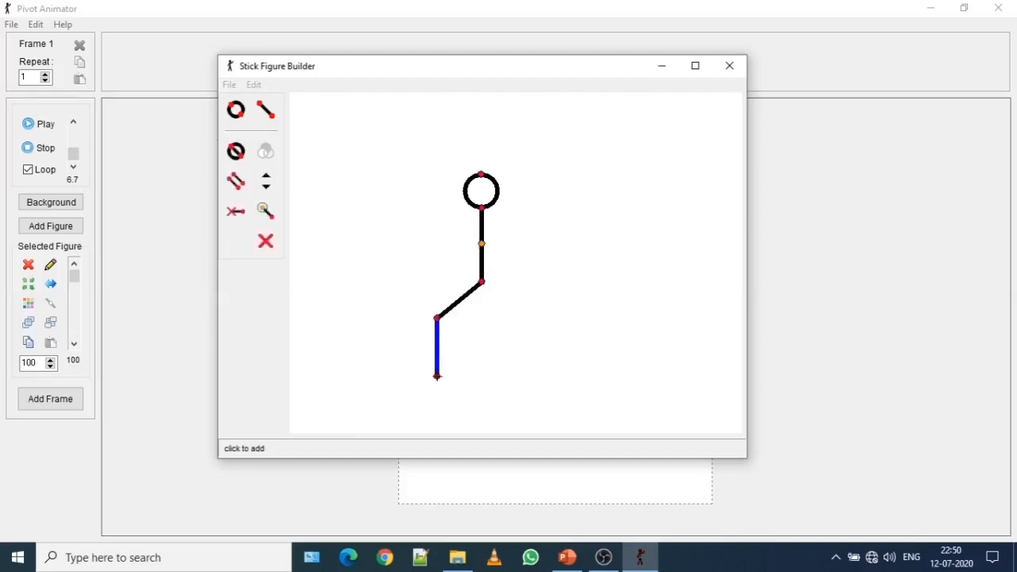
pyautogui.click(266, 112)
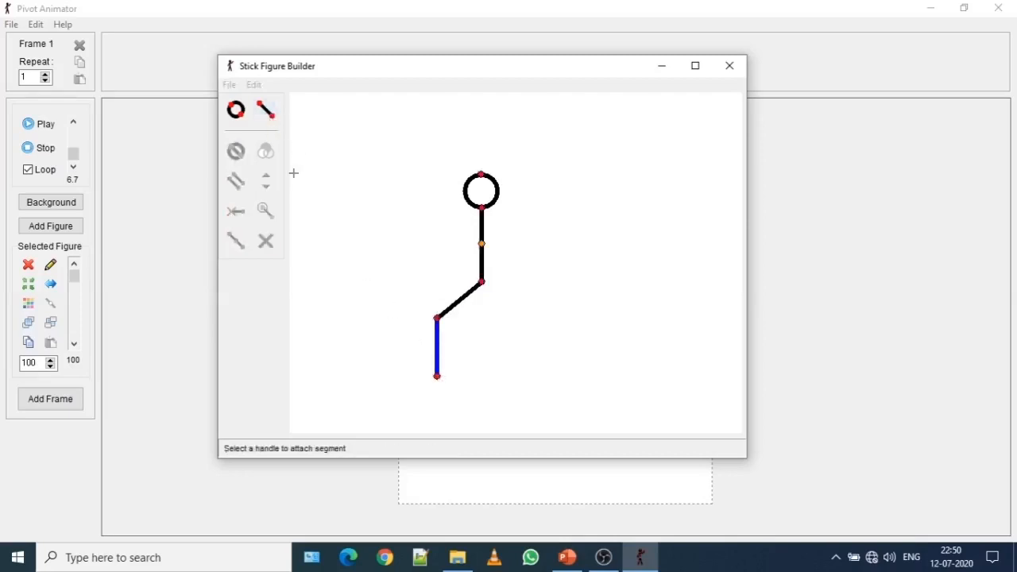
pyautogui.click(437, 377)
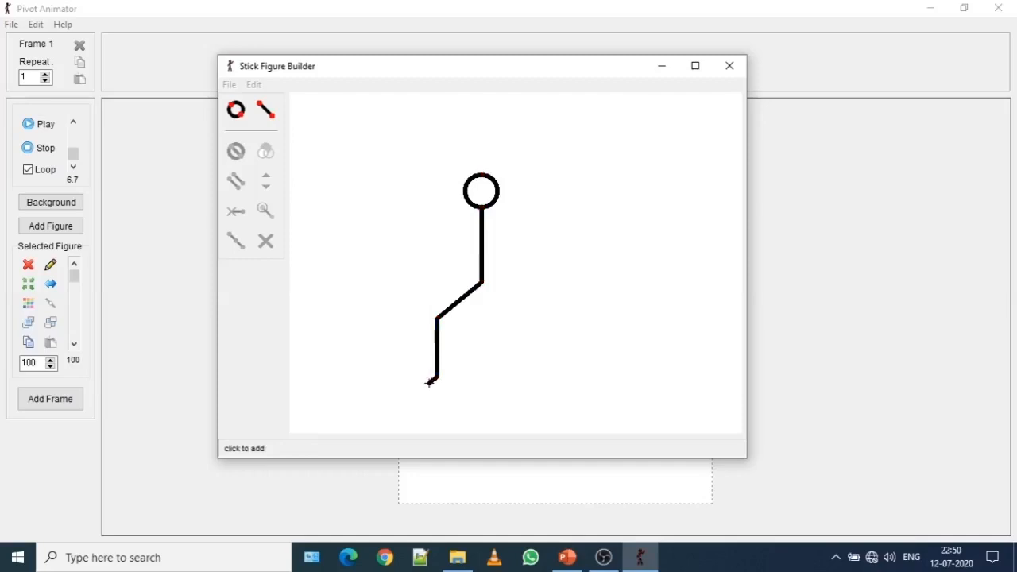
pyautogui.click(429, 383)
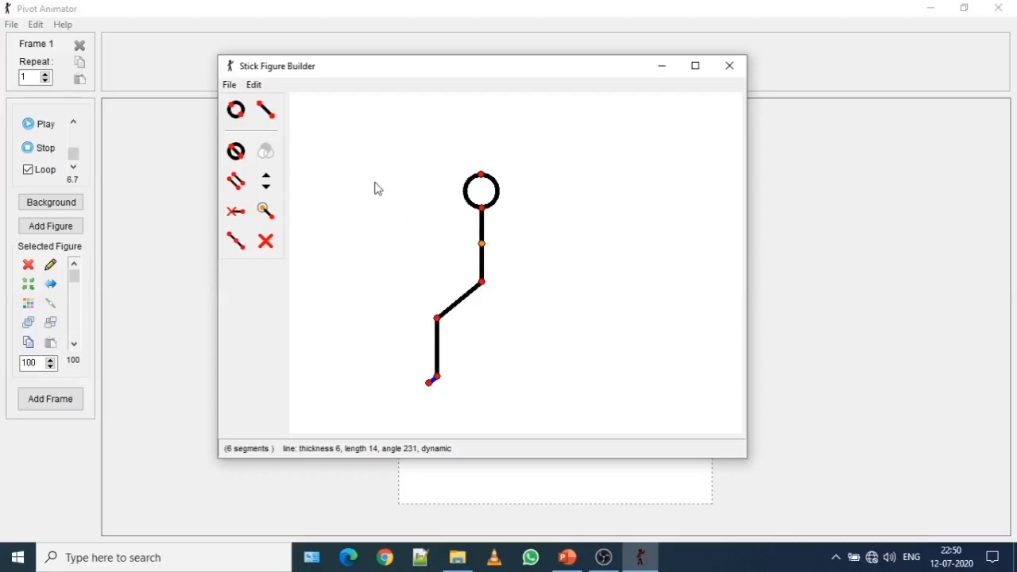
# Build the right leg from the hip with a slanted thigh about 79 long, a vertical shin about 82 and a foot about 14.
pyautogui.click(267, 113)
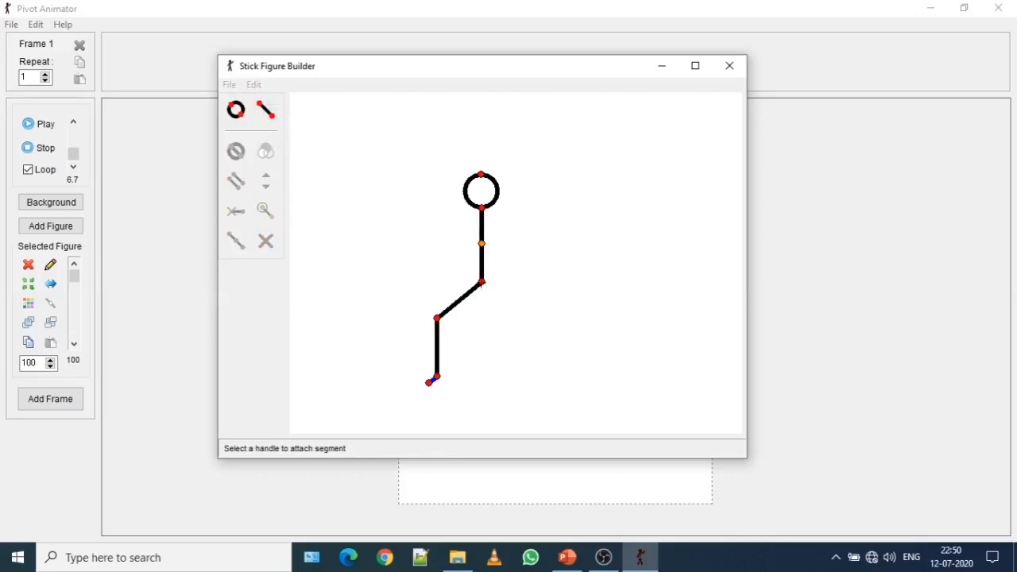
pyautogui.click(482, 282)
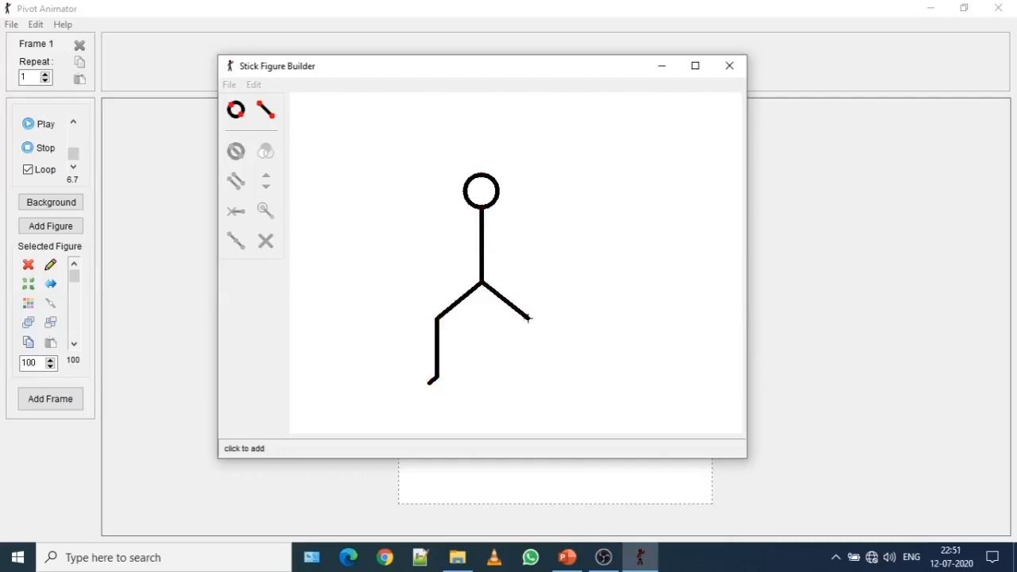
pyautogui.click(529, 318)
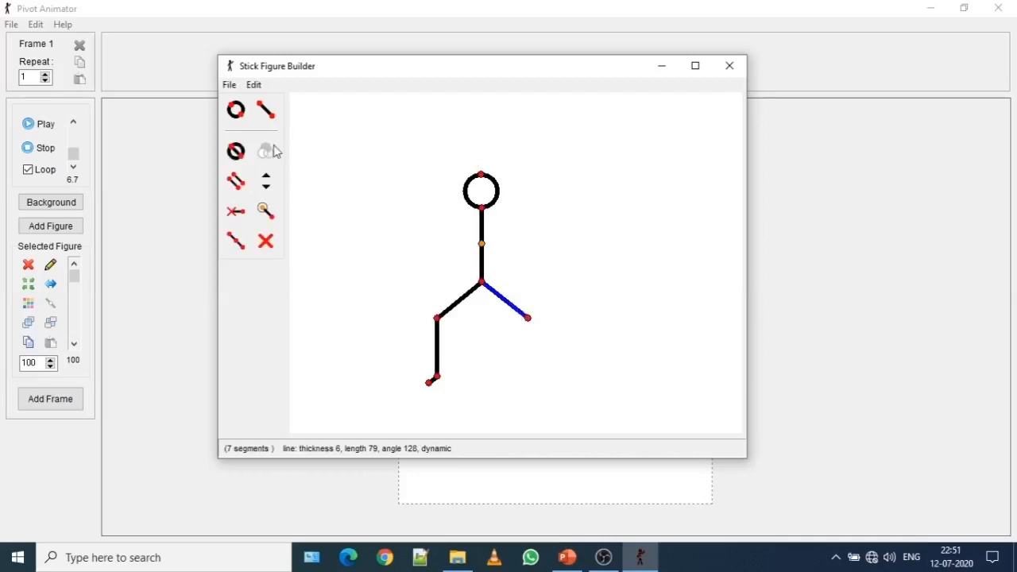
pyautogui.click(270, 119)
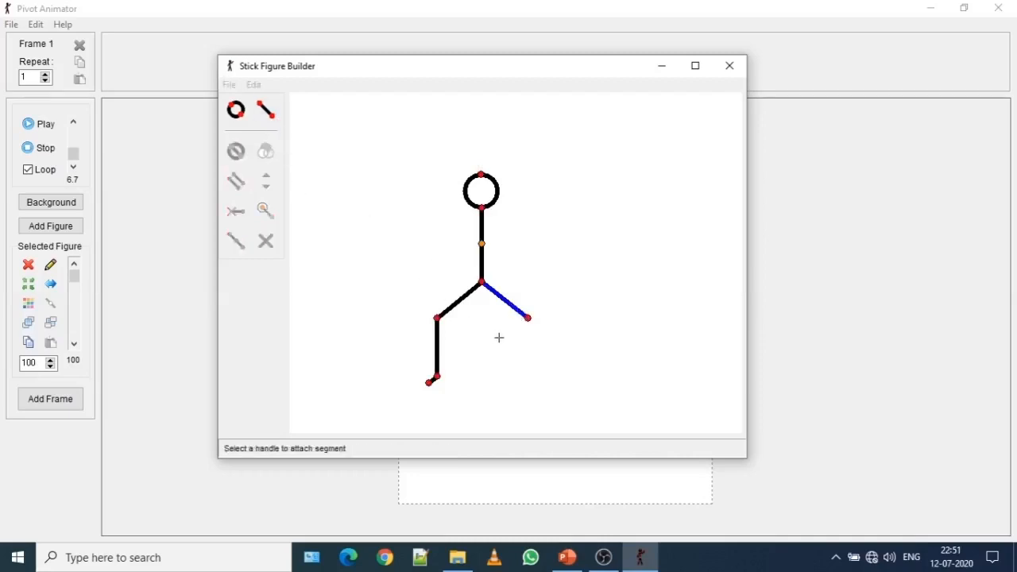
pyautogui.click(529, 317)
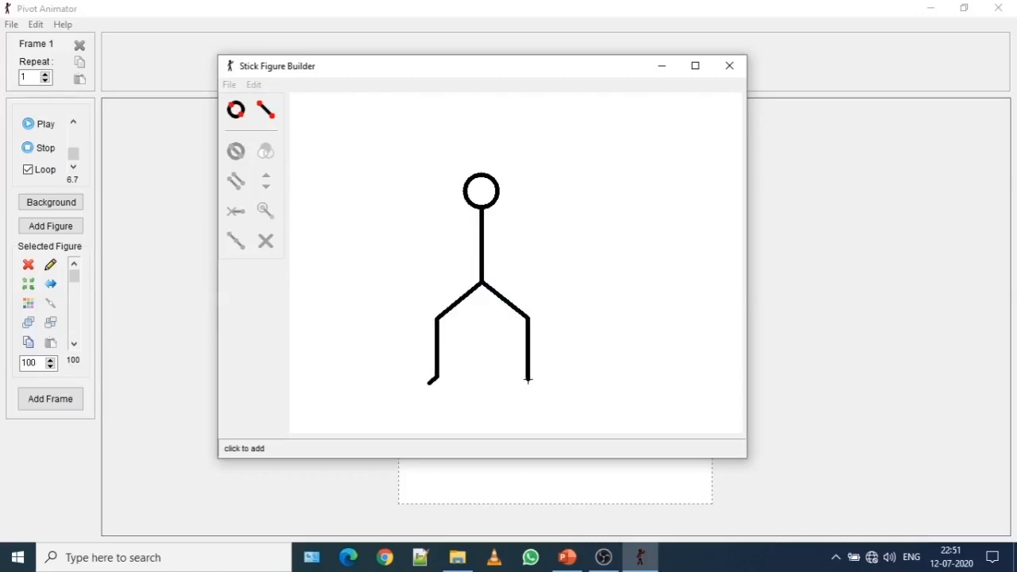
pyautogui.click(528, 380)
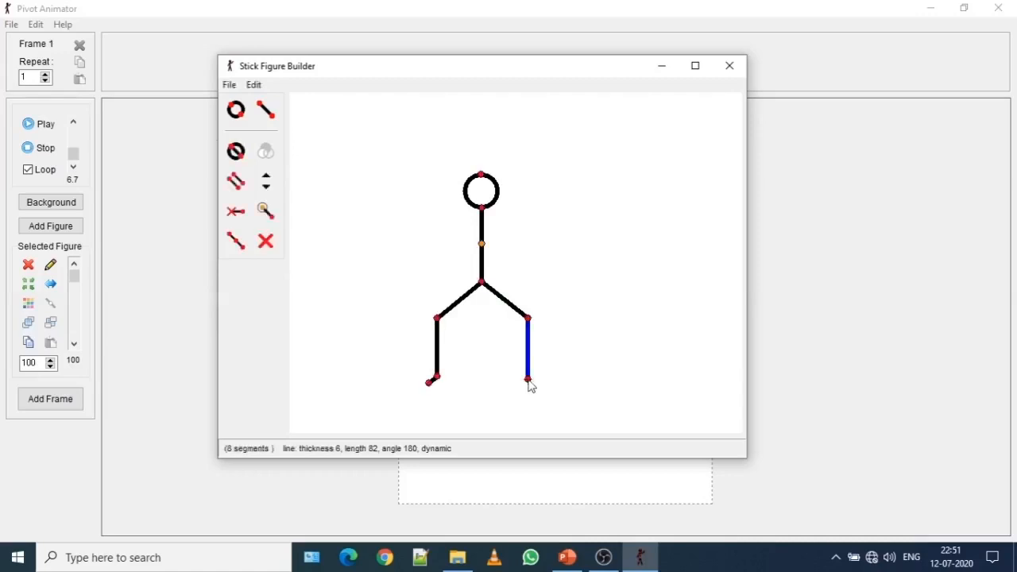
pyautogui.click(266, 111)
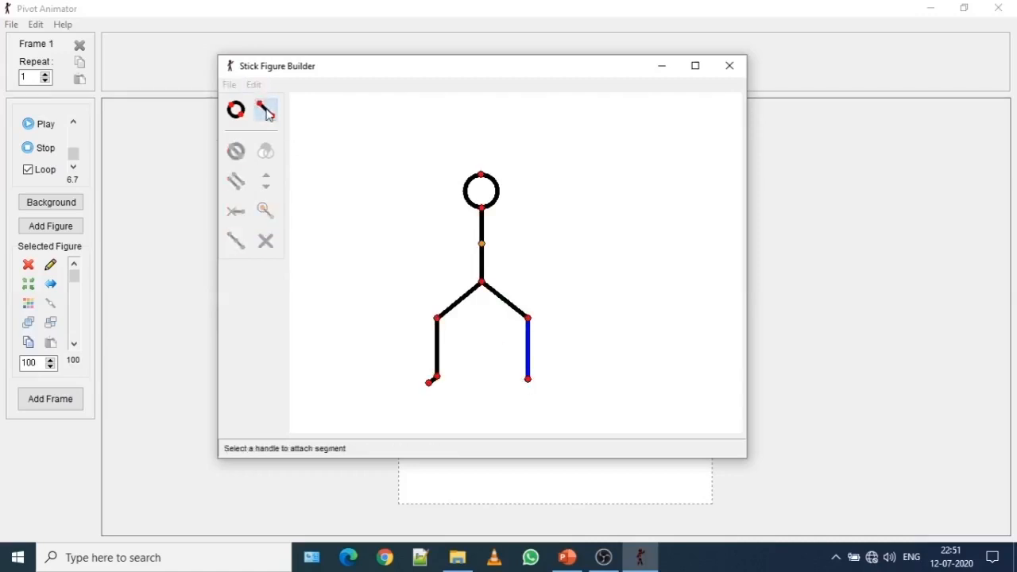
pyautogui.click(527, 380)
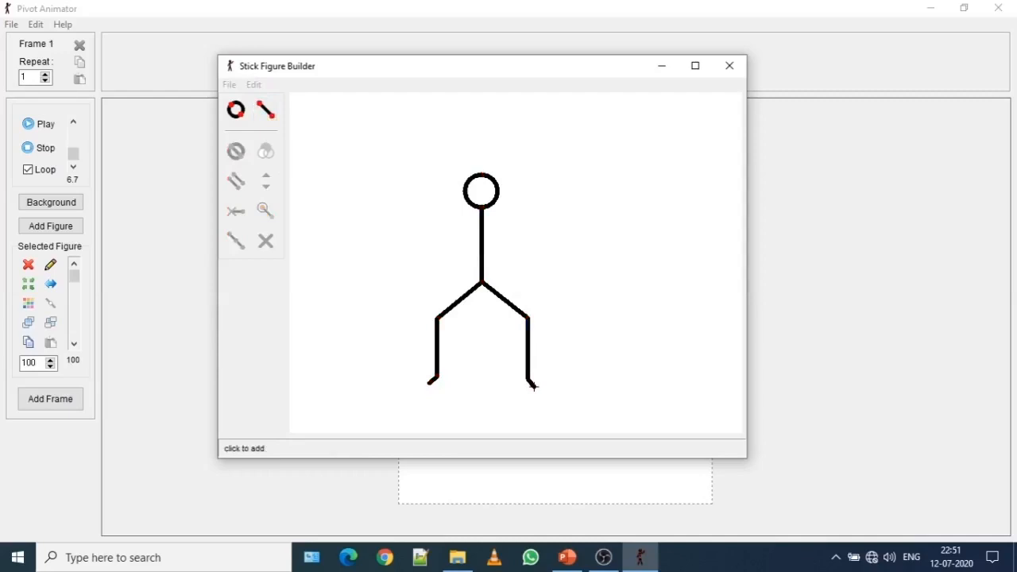
pyautogui.click(535, 387)
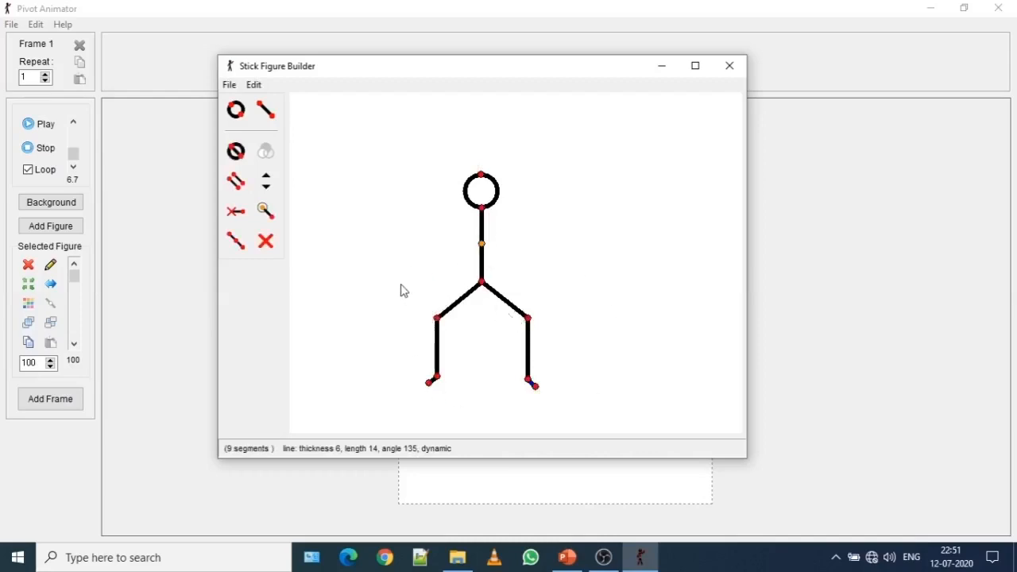
# Attach a left upper-arm line about 71 long to the neck handle, slanting outward and down at about 241 degrees.
pyautogui.click(266, 111)
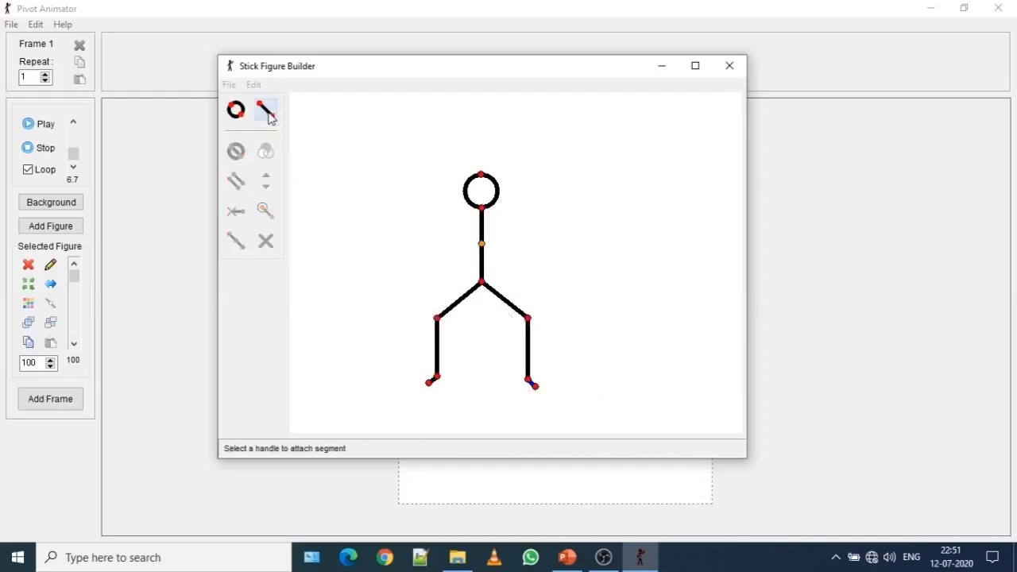
pyautogui.click(481, 209)
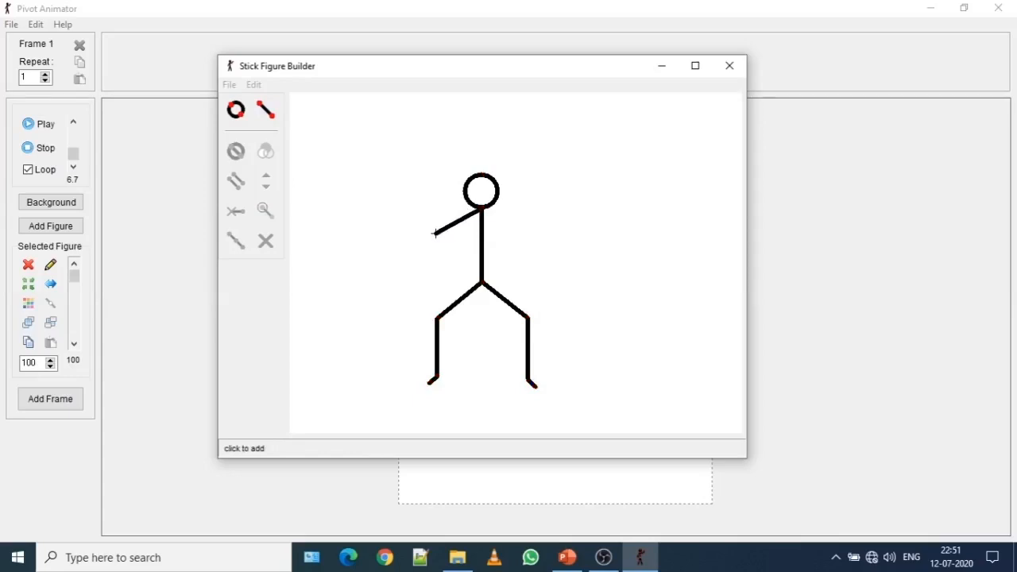
pyautogui.click(435, 233)
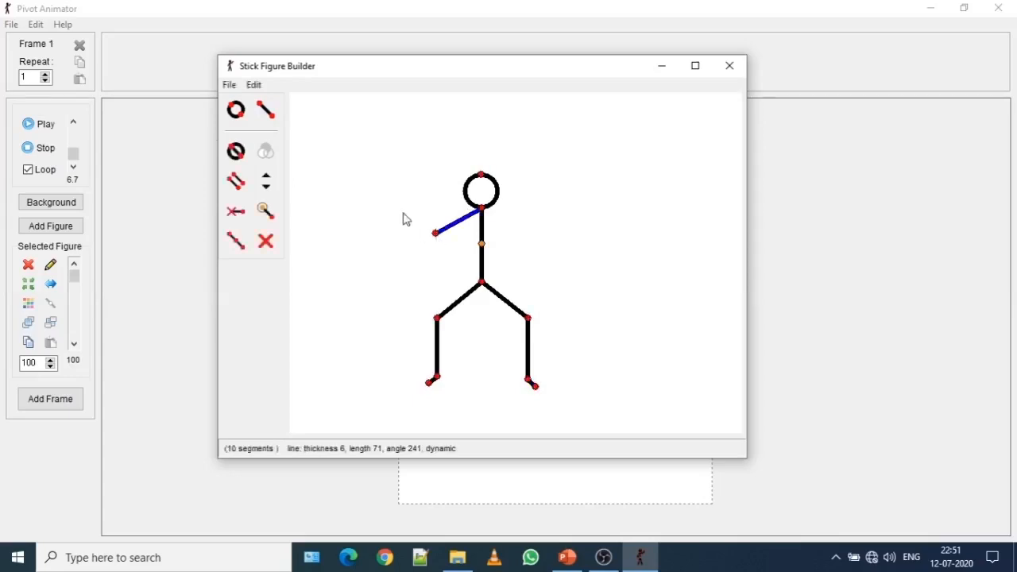
# Attach a left forearm line about 65 long to the left elbow, hanging down at about 187 degrees.
pyautogui.click(267, 110)
pyautogui.click(435, 233)
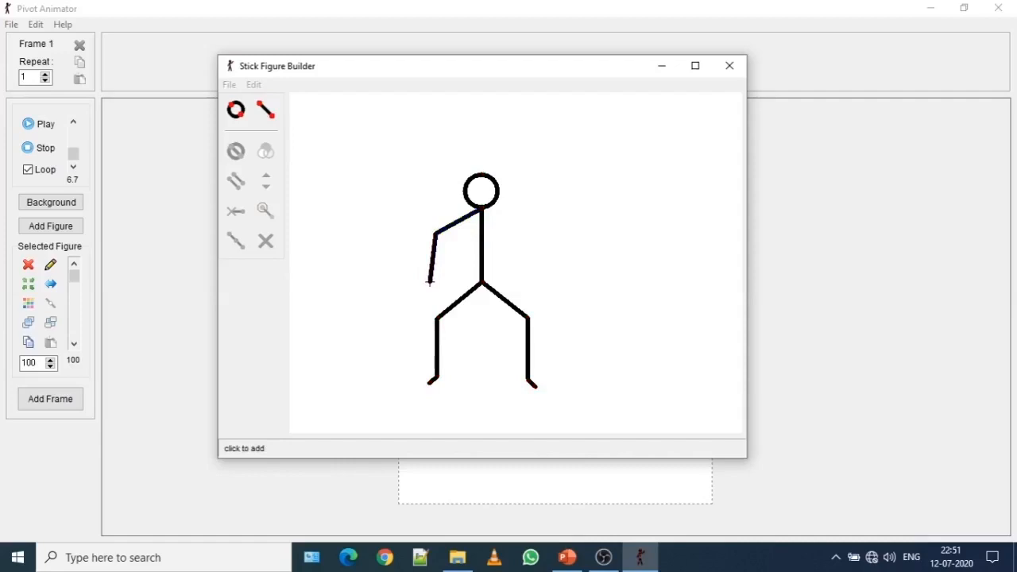
pyautogui.click(430, 282)
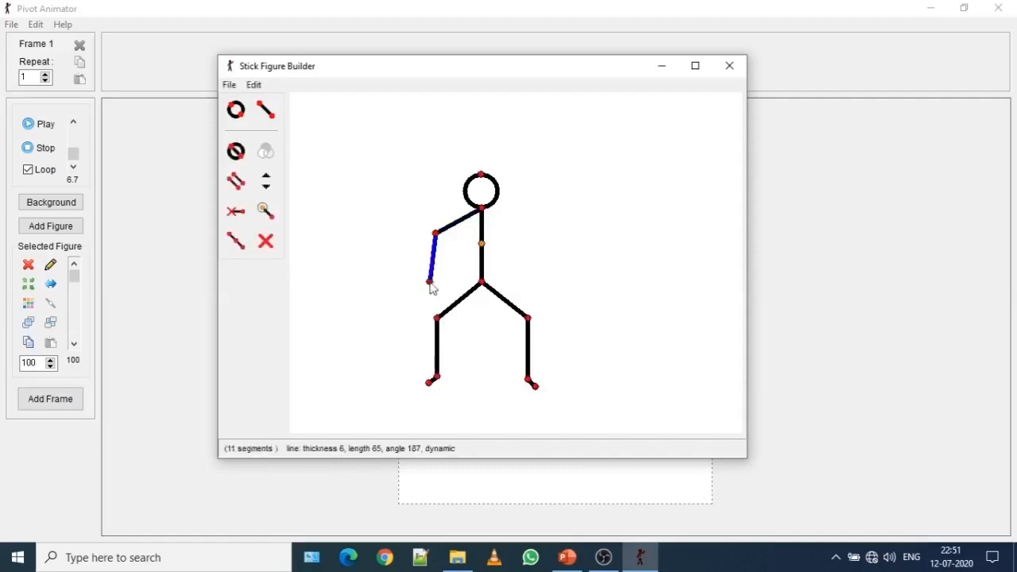
# Build the right arm from the neck handle with an upper arm about 74 long at 118 degrees and a forearm about 62 long at 173 degrees.
pyautogui.click(266, 112)
pyautogui.click(482, 208)
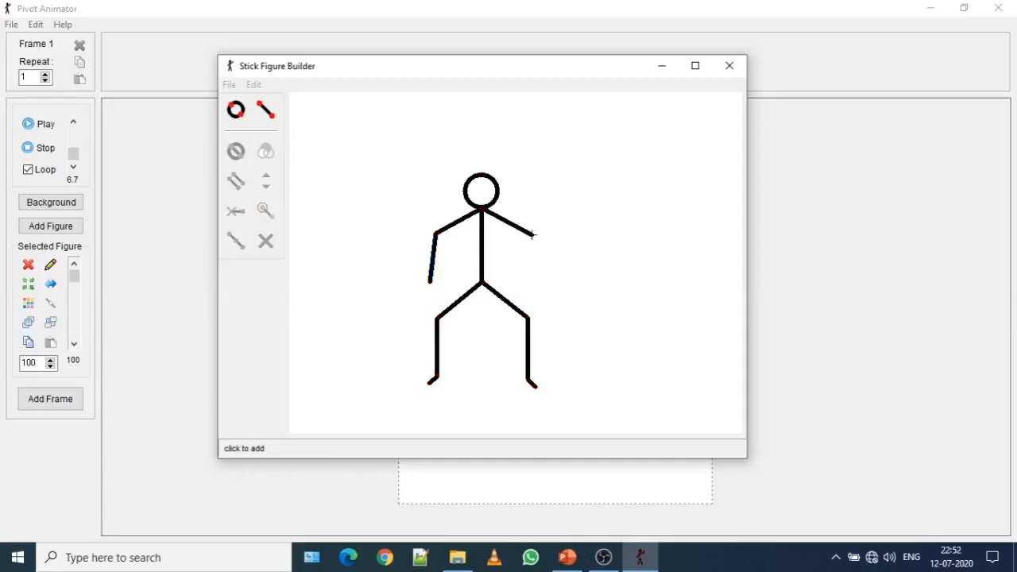
pyautogui.click(530, 234)
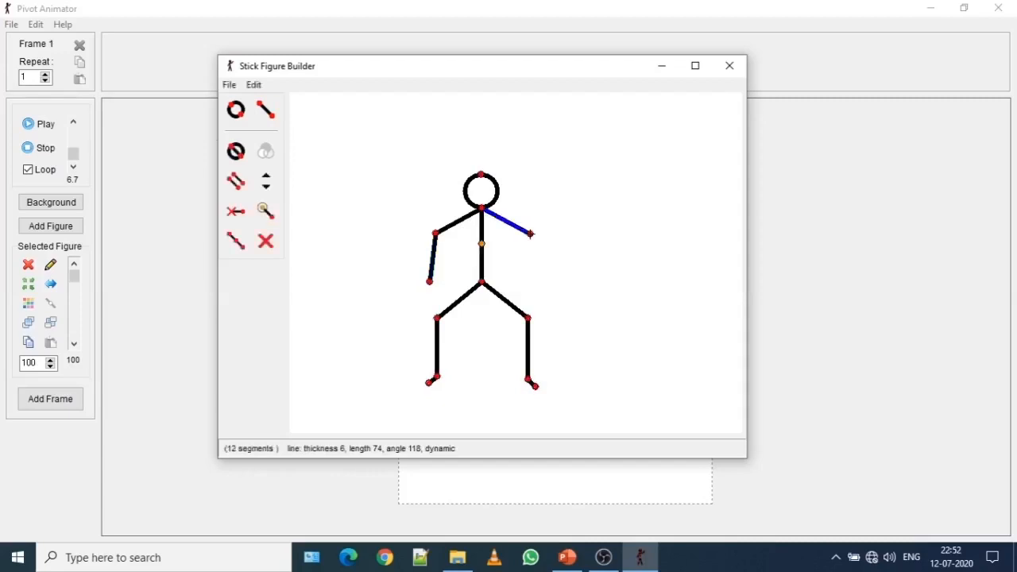
pyautogui.click(267, 111)
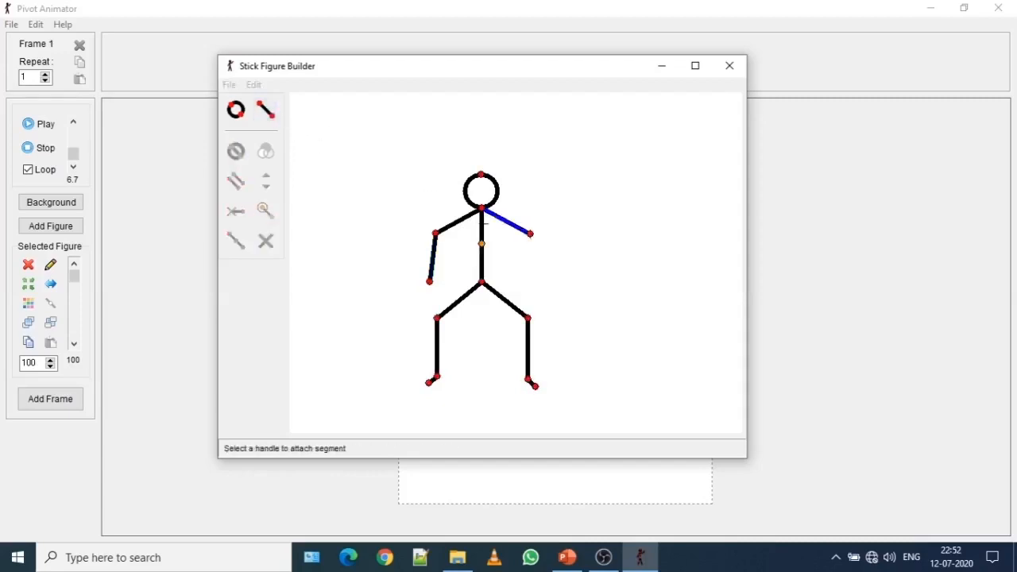
pyautogui.click(531, 236)
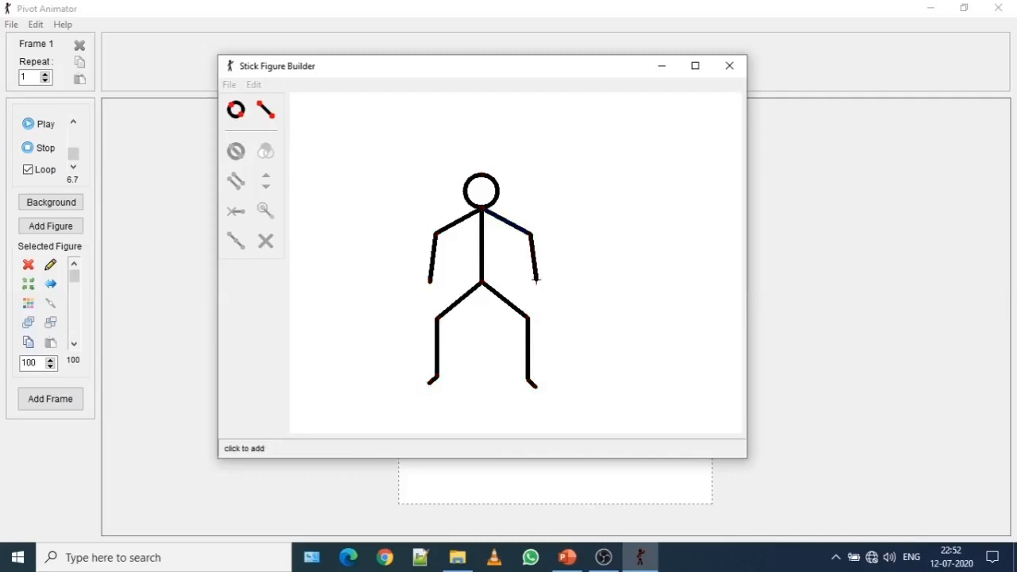
pyautogui.click(537, 279)
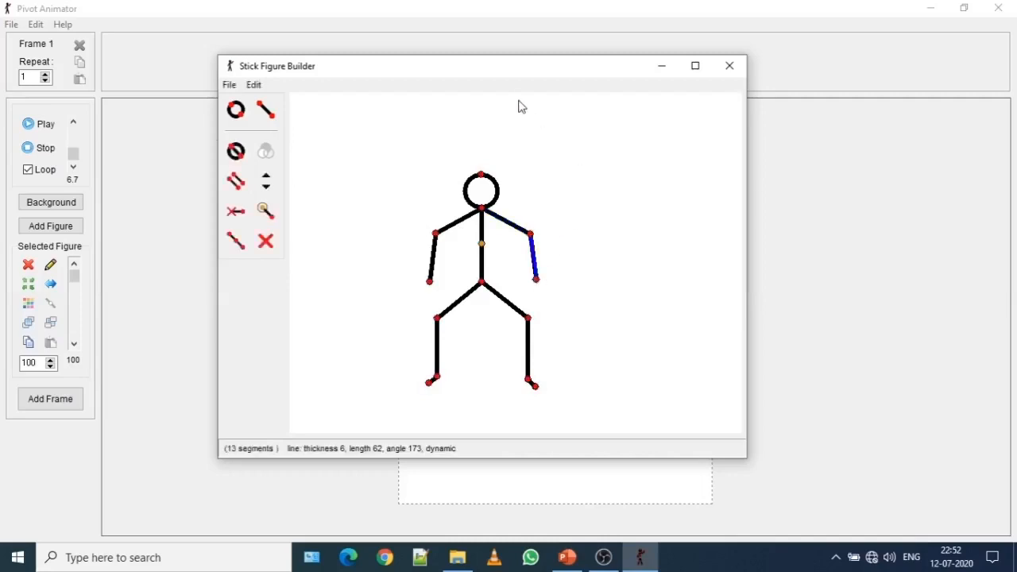
pyautogui.moveTo(509, 74); pyautogui.dragTo(922, 83)
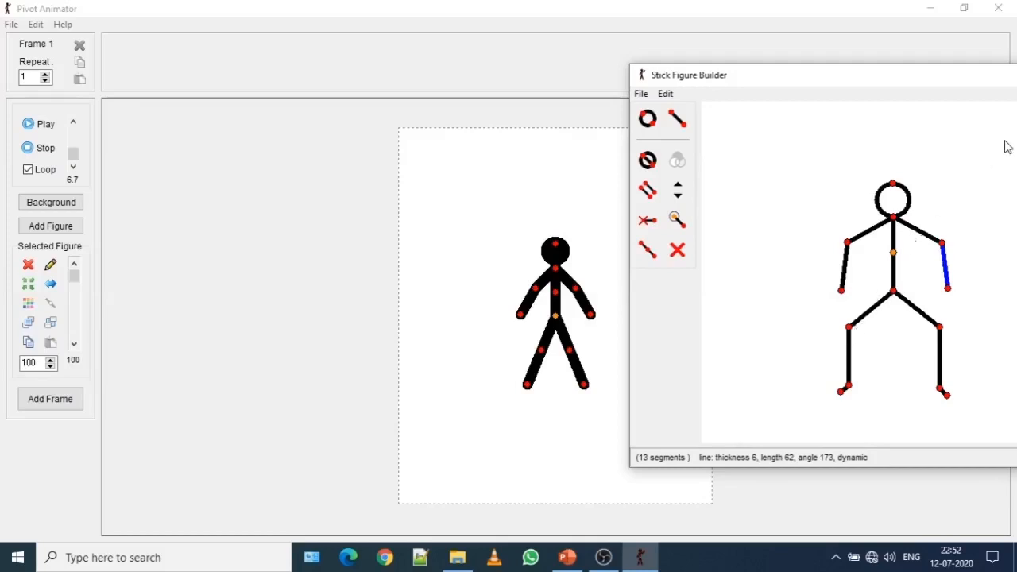
pyautogui.moveTo(898, 86); pyautogui.dragTo(858, 80)
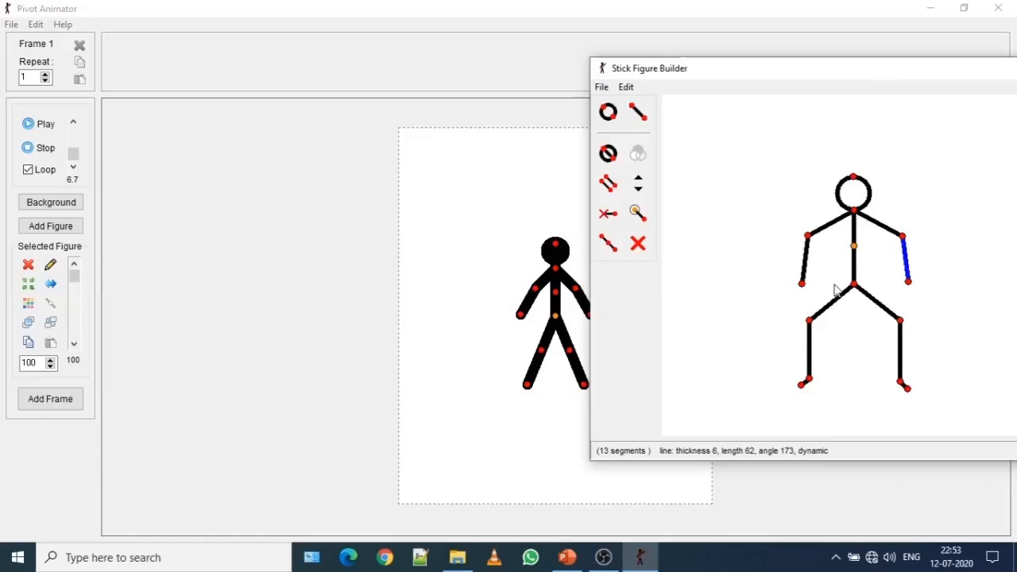
pyautogui.moveTo(799, 71); pyautogui.dragTo(493, 43)
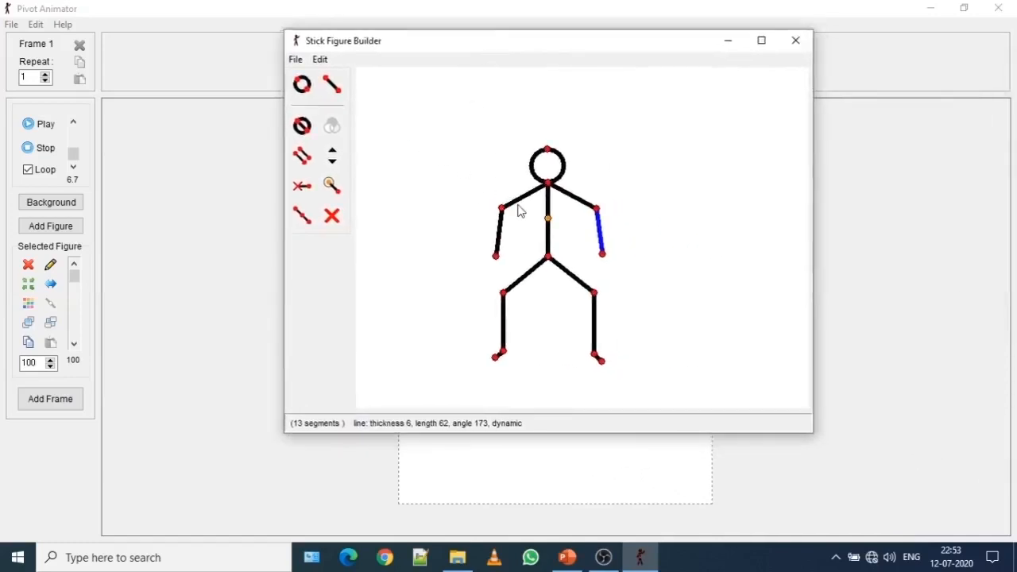
# Save the finished figure as "stick man" in the Documents folder and close the Stick Figure Builder.
pyautogui.click(297, 64)
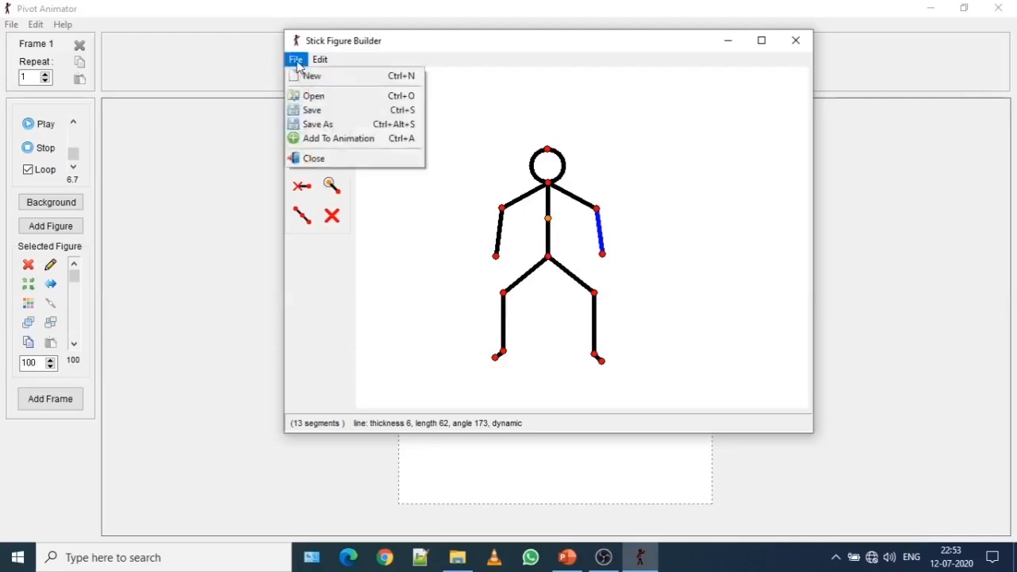
pyautogui.click(316, 125)
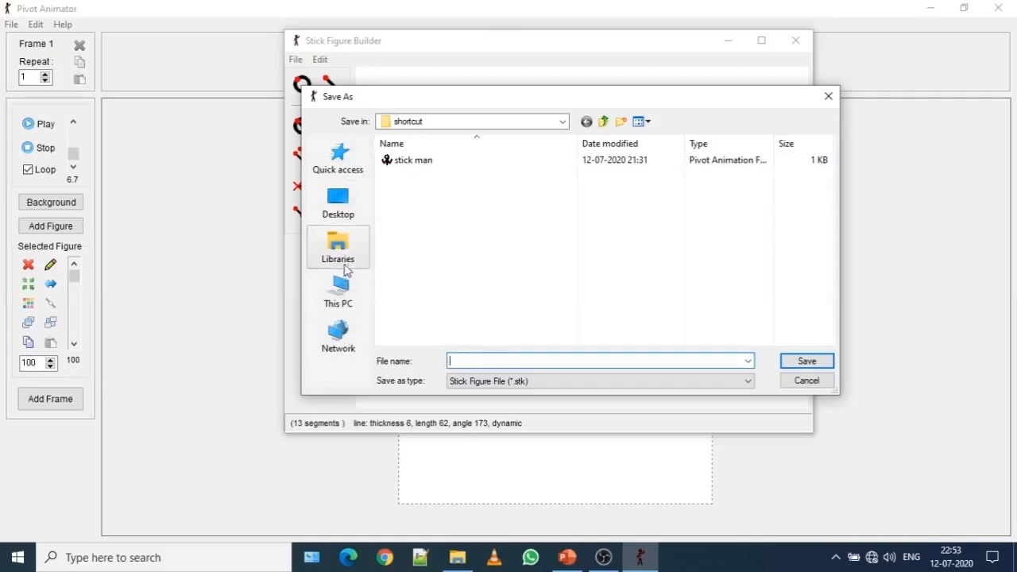
pyautogui.click(348, 308)
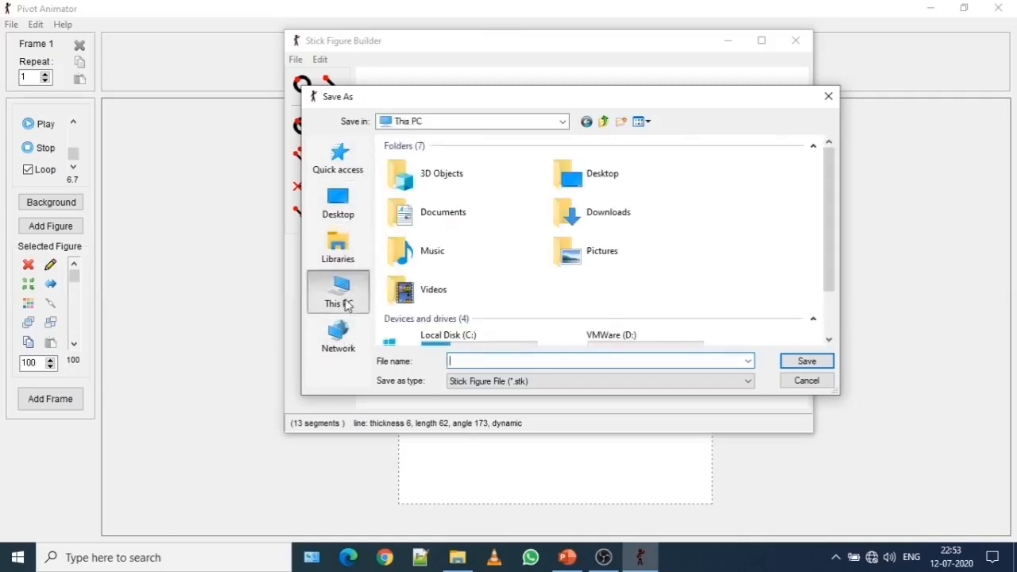
pyautogui.doubleClick(422, 220)
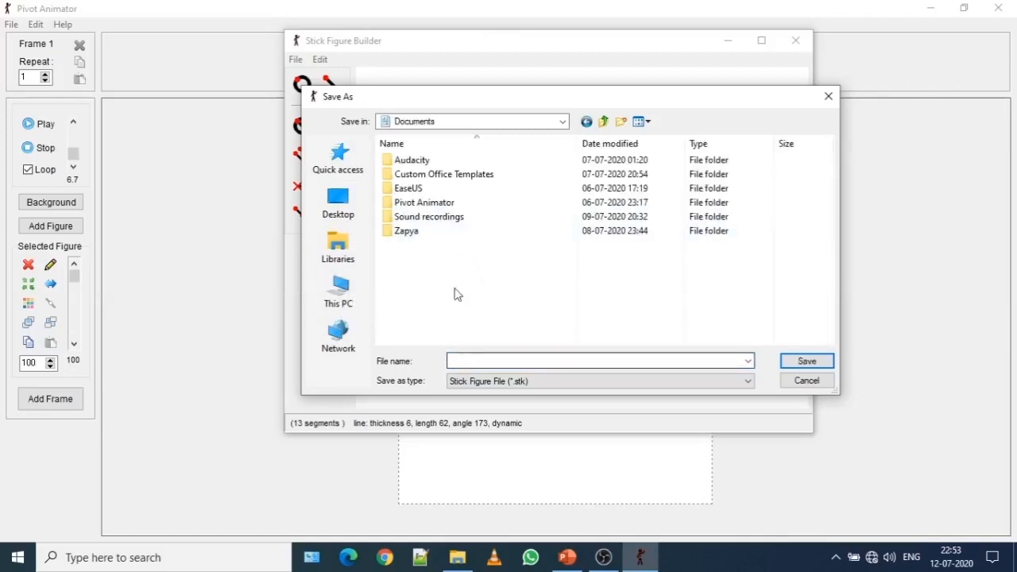
pyautogui.click(467, 361)
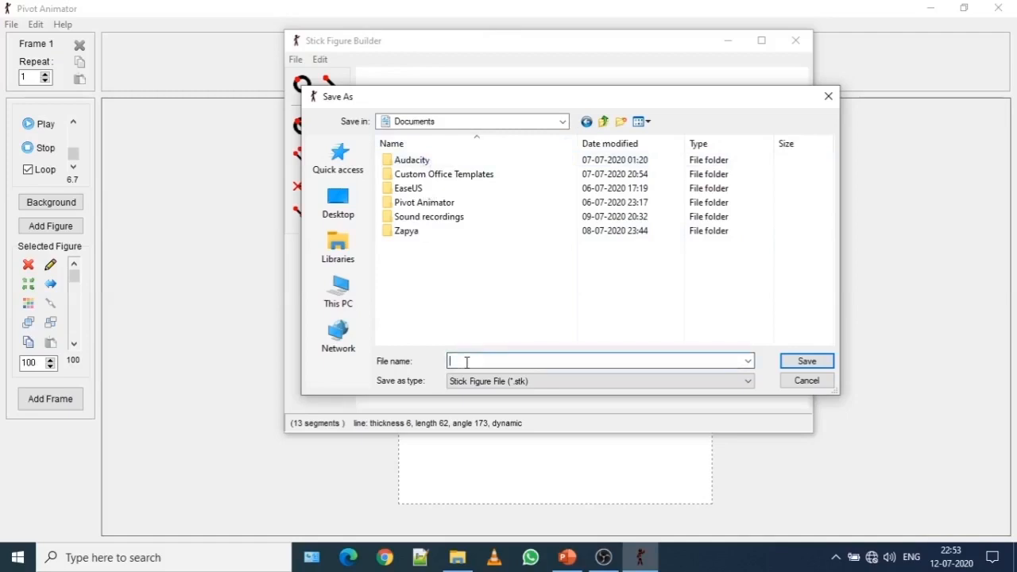
pyautogui.write('stick man')
pyautogui.click(805, 362)
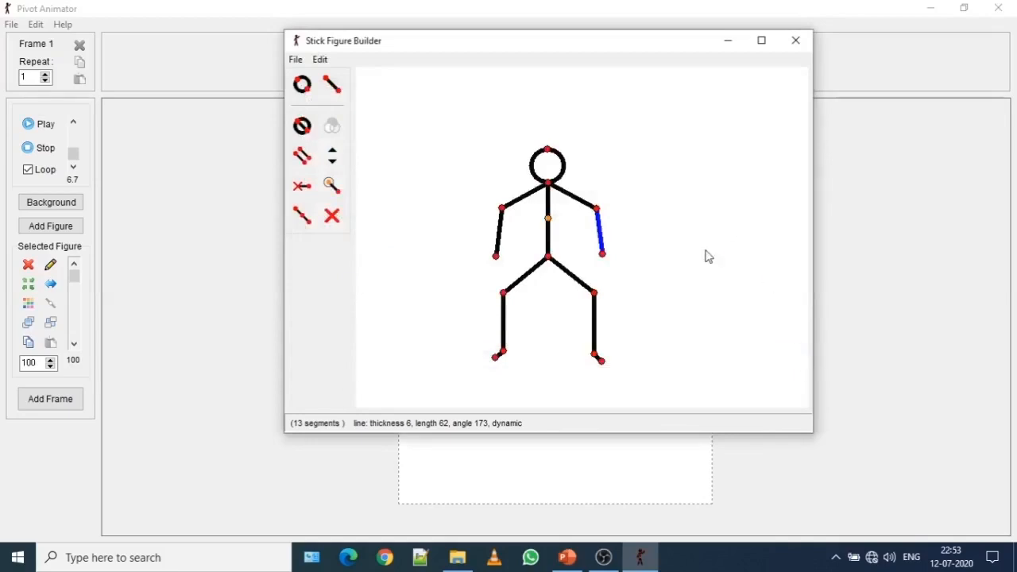
pyautogui.click(796, 41)
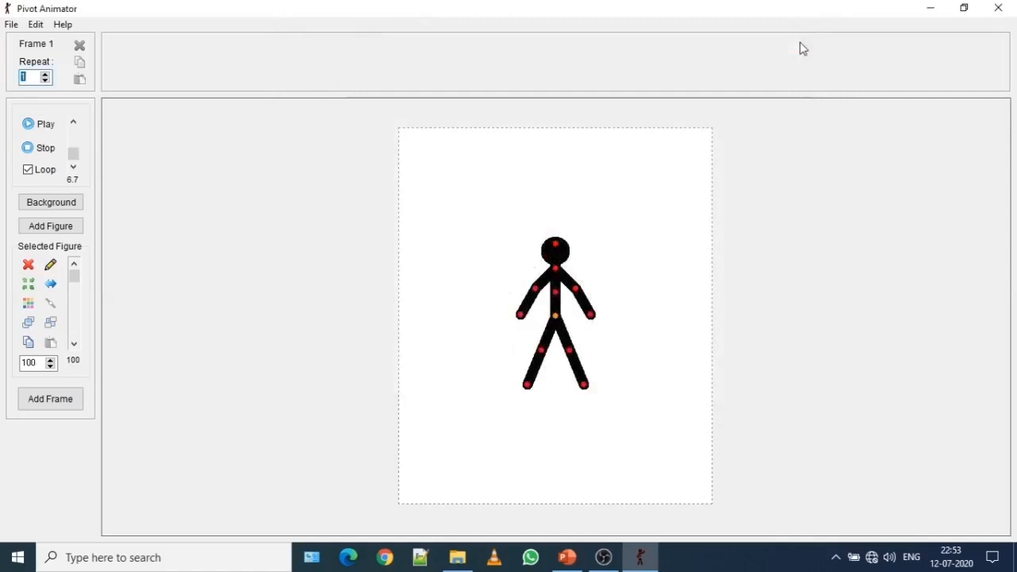
# Load the "stick man" figure type from the Documents folder into the animation.
pyautogui.click(16, 27)
pyautogui.click(12, 25)
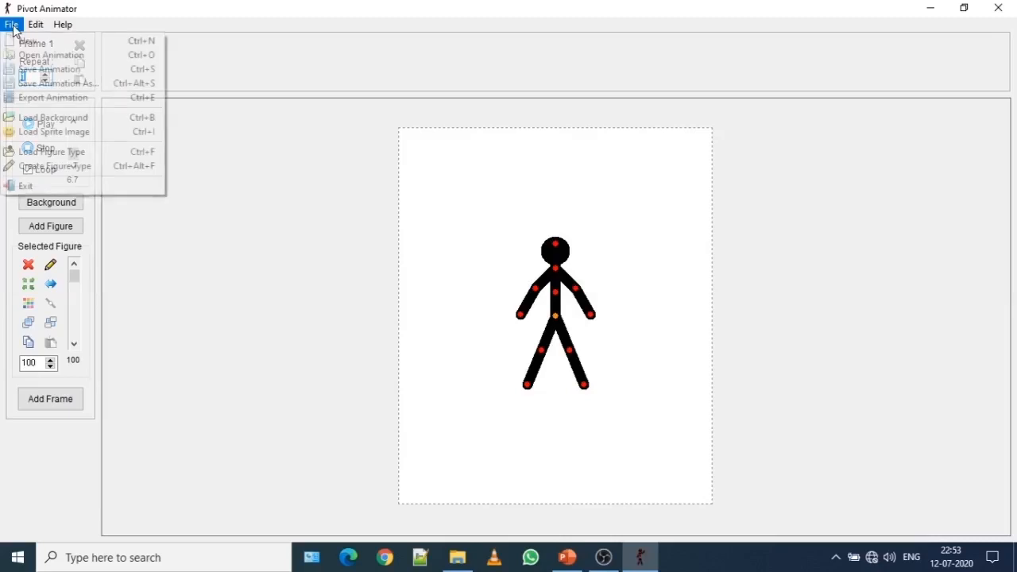
pyautogui.click(80, 157)
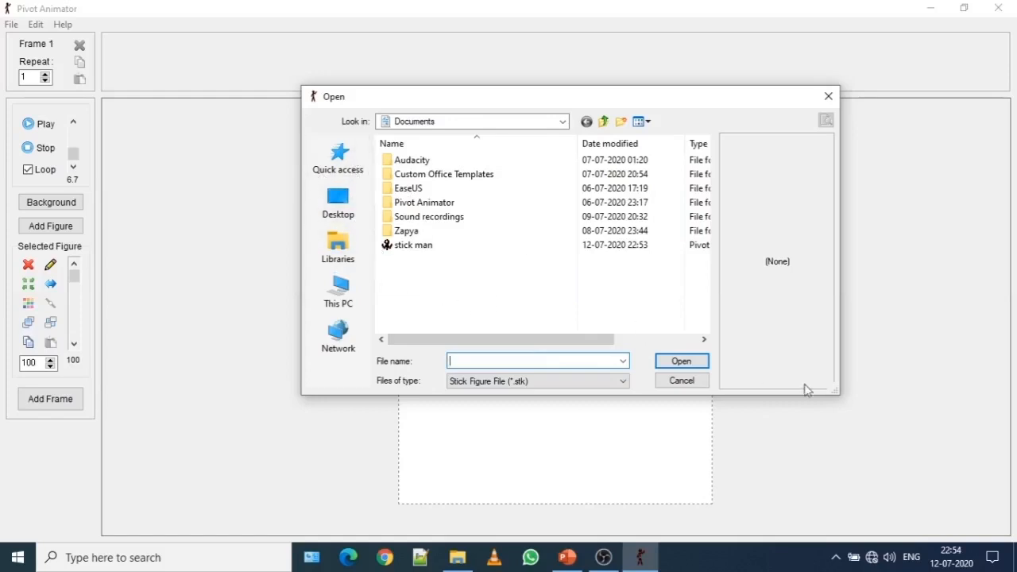
pyautogui.click(352, 300)
pyautogui.click(421, 263)
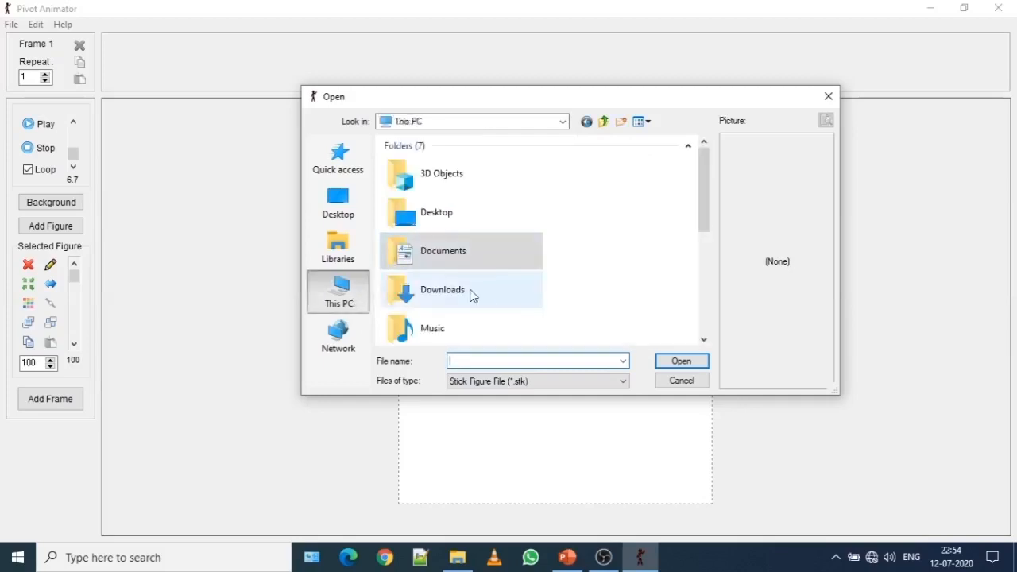
pyautogui.doubleClick(459, 263)
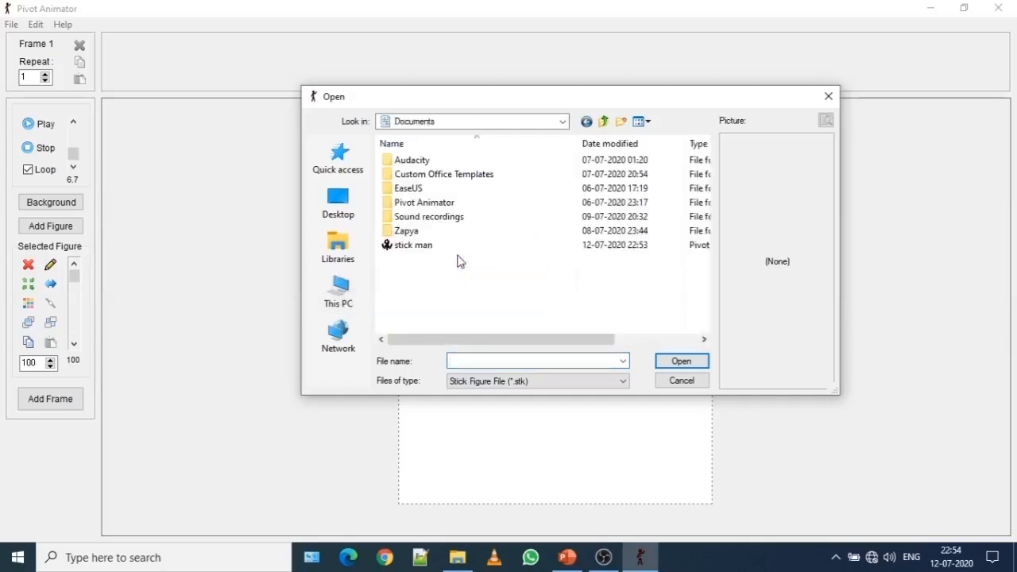
pyautogui.click(414, 247)
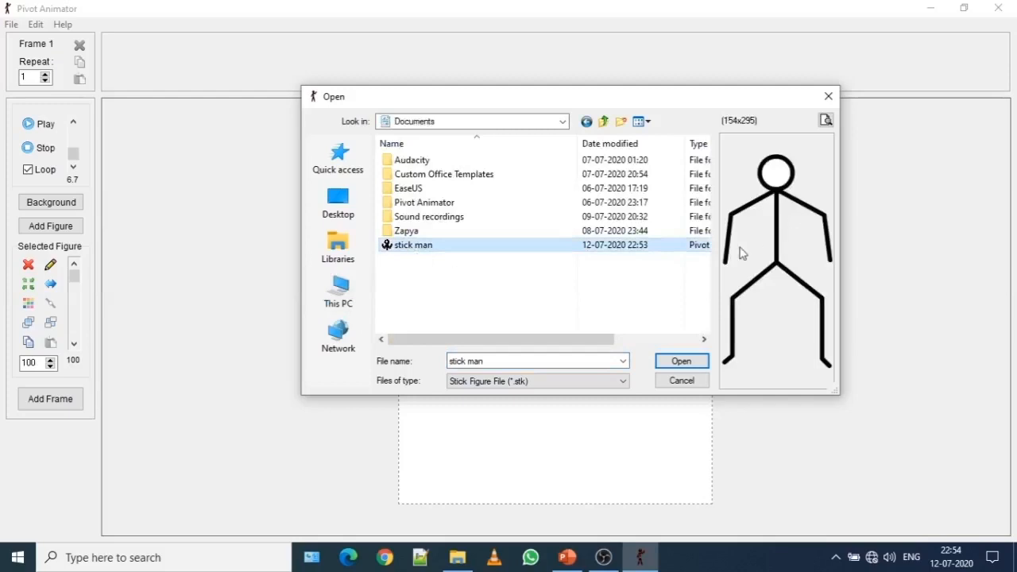
pyautogui.click(683, 364)
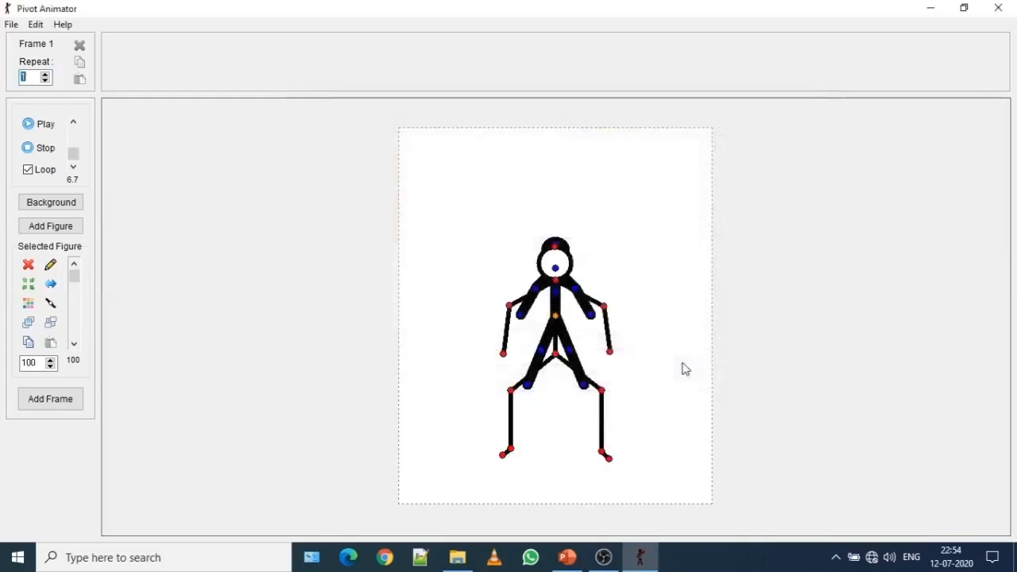
# Move the loaded stick man off the canvas to the right and delete the default solid black figure.
pyautogui.moveTo(557, 326); pyautogui.dragTo(768, 280)
pyautogui.click(559, 300)
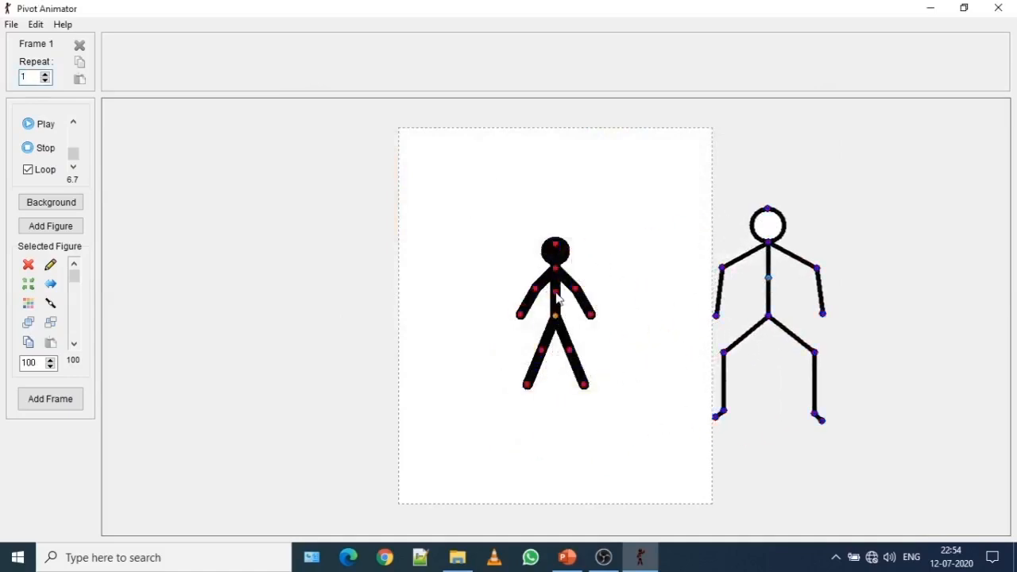
pyautogui.click(28, 266)
# Move the stick man back to the middle of the canvas and straighten its legs at the hip joint.
pyautogui.moveTo(769, 320)
pyautogui.mouseDown()
pyautogui.moveTo(691, 321)
pyautogui.moveTo(769, 336)
pyautogui.mouseUp()
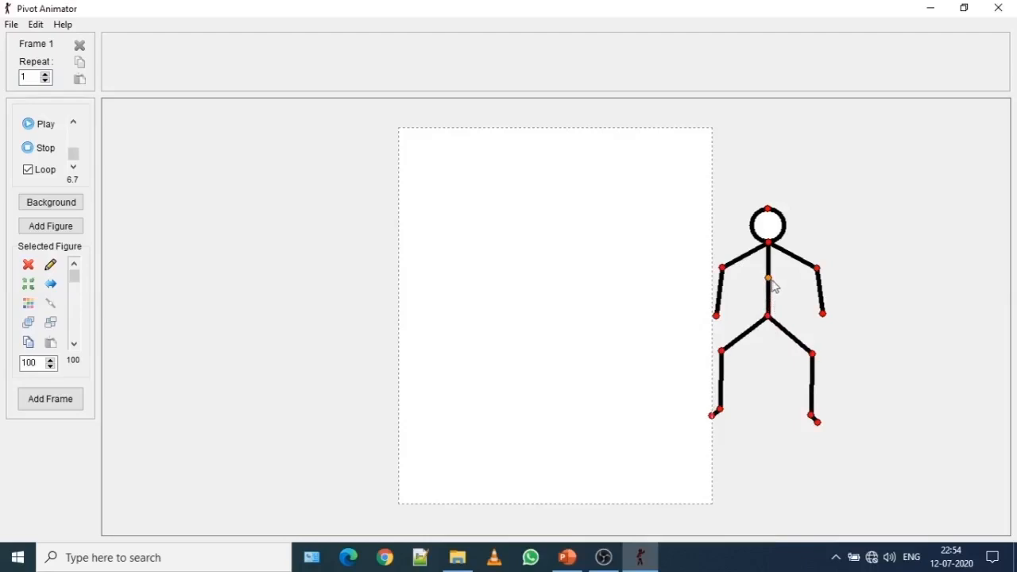
pyautogui.moveTo(768, 280); pyautogui.dragTo(564, 286)
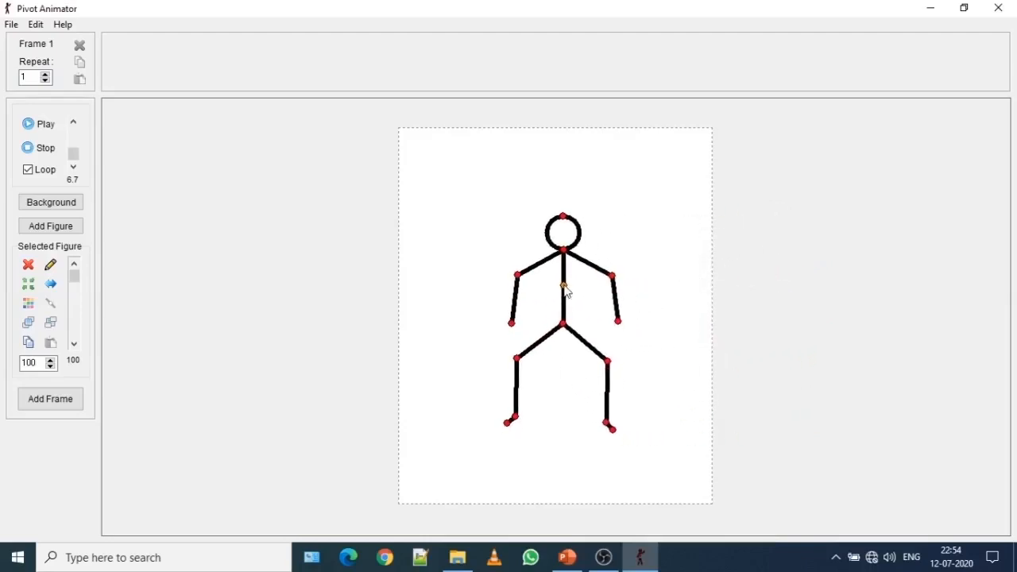
pyautogui.moveTo(564, 324); pyautogui.dragTo(563, 355)
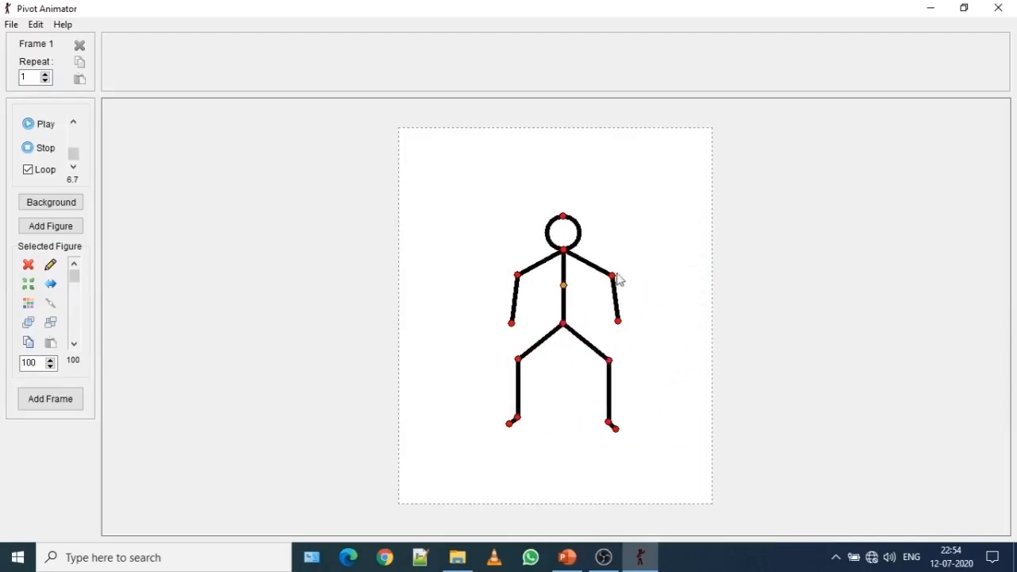
# Pose both arms slightly raised and symmetrical at the elbows, and nudge the whole figure slightly up and to the right.
pyautogui.moveTo(620, 275); pyautogui.dragTo(638, 232)
pyautogui.moveTo(517, 275); pyautogui.dragTo(510, 248)
pyautogui.moveTo(615, 235); pyautogui.dragTo(615, 270)
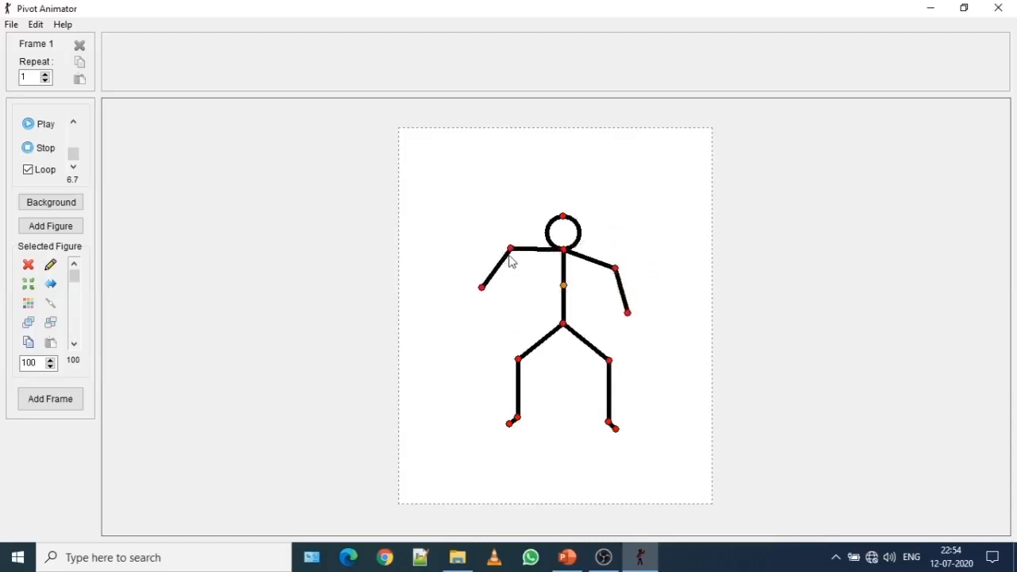
pyautogui.moveTo(513, 254); pyautogui.dragTo(517, 274)
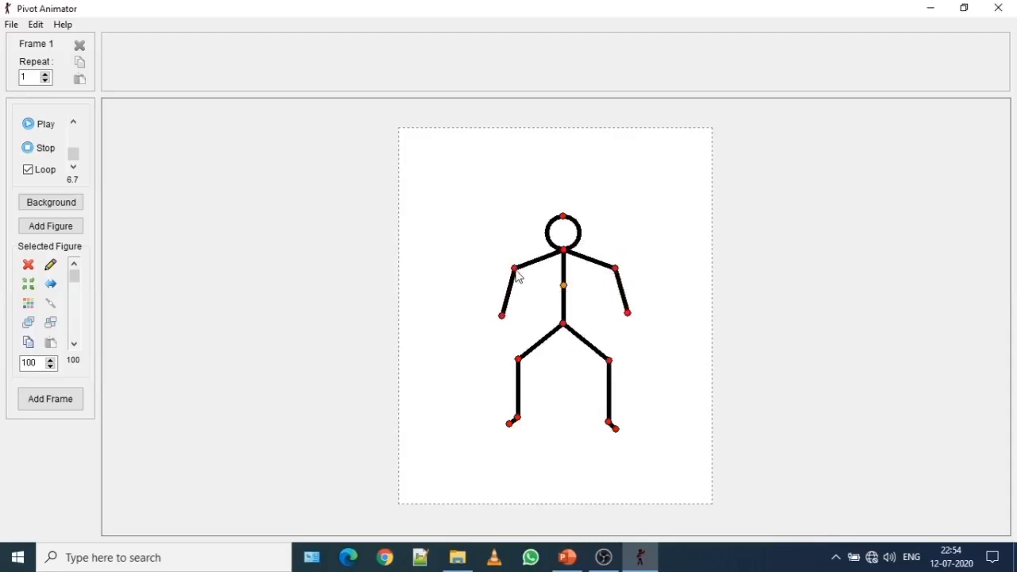
pyautogui.moveTo(564, 288)
pyautogui.mouseDown()
pyautogui.moveTo(628, 295)
pyautogui.moveTo(569, 282)
pyautogui.mouseUp()
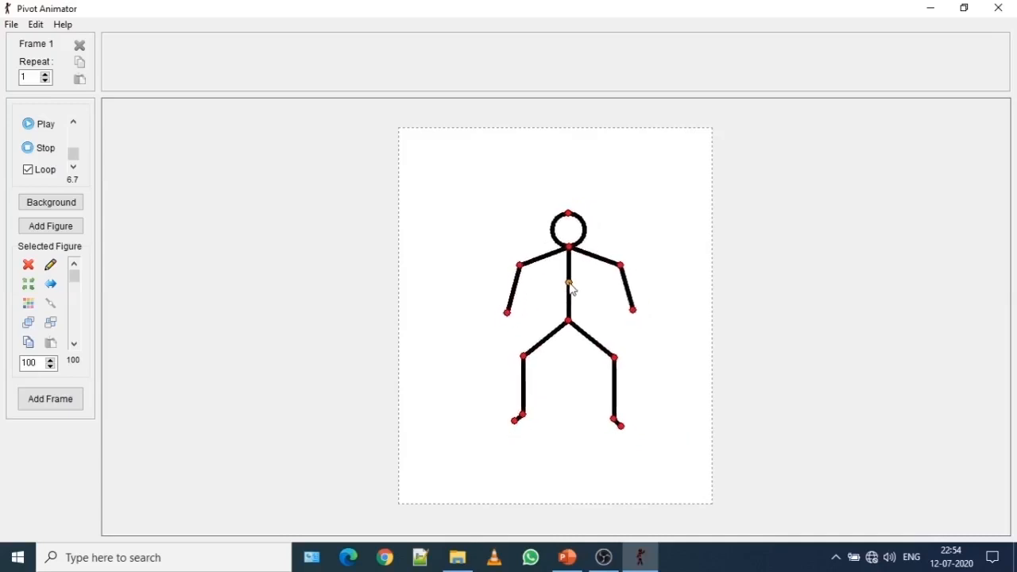